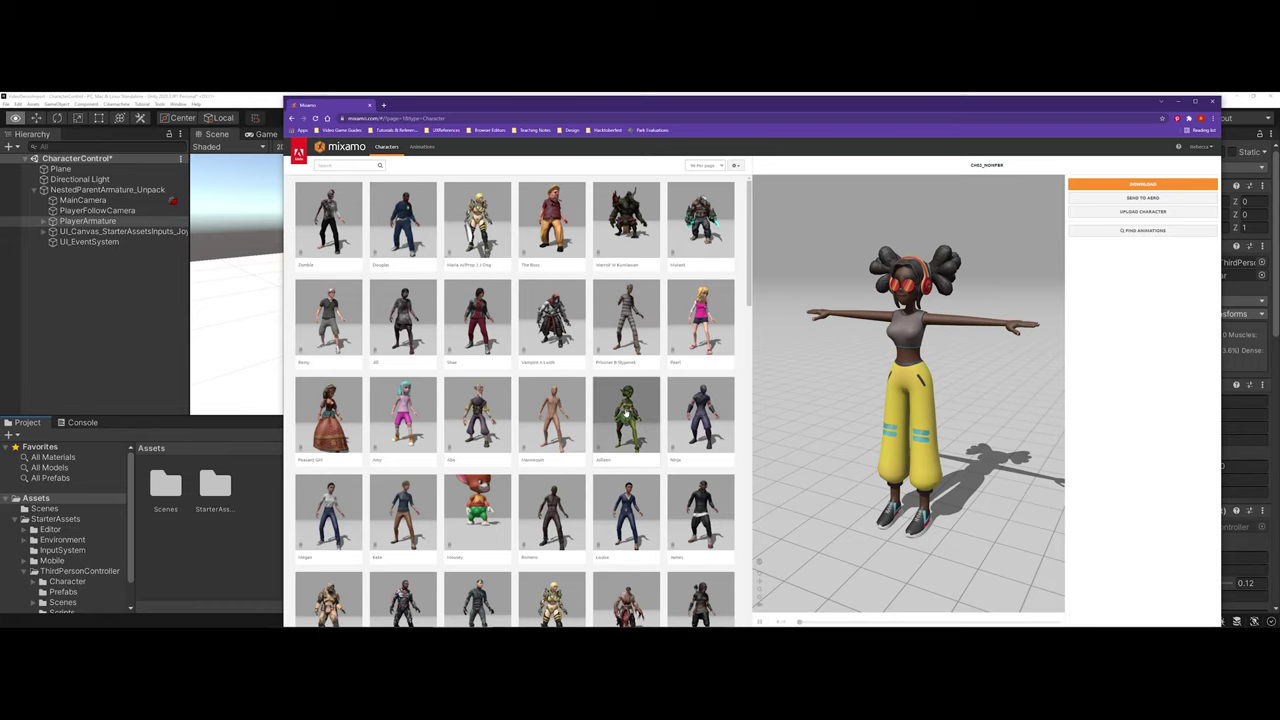
Step: Replace the previous Mixamo character with Jolleen and orbit the preview to view her back
click(626, 412)
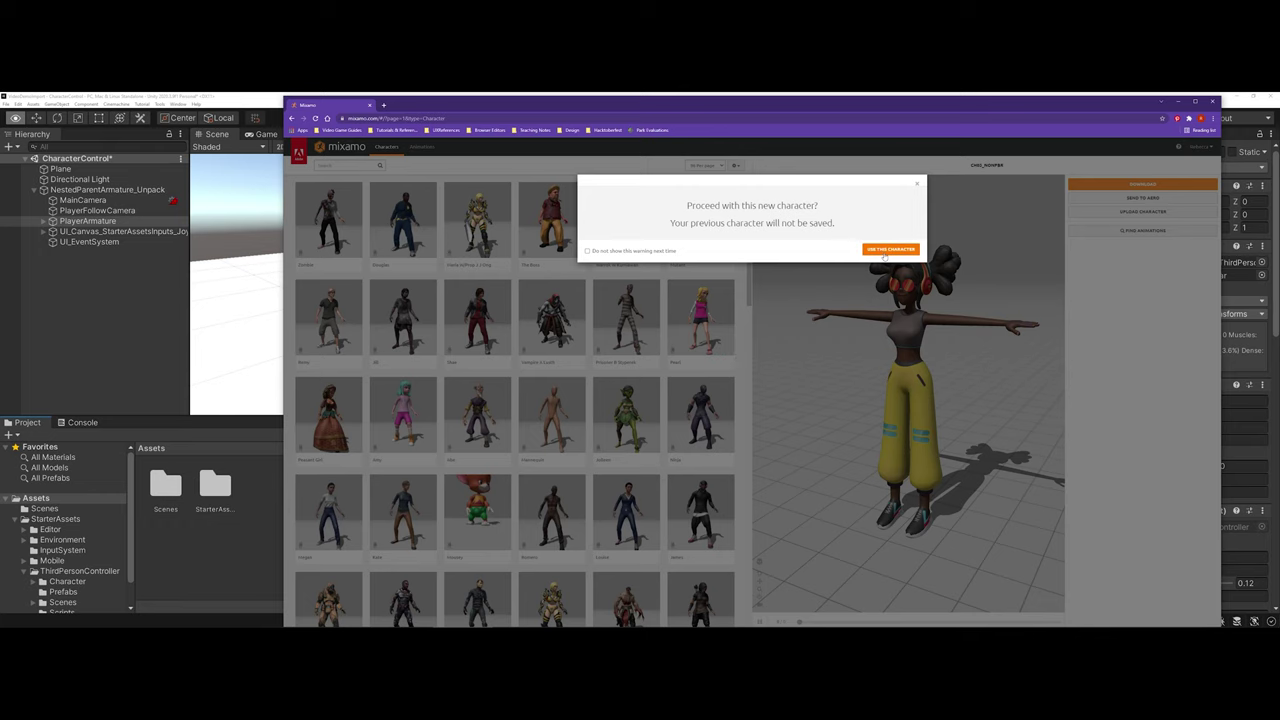
click(889, 249)
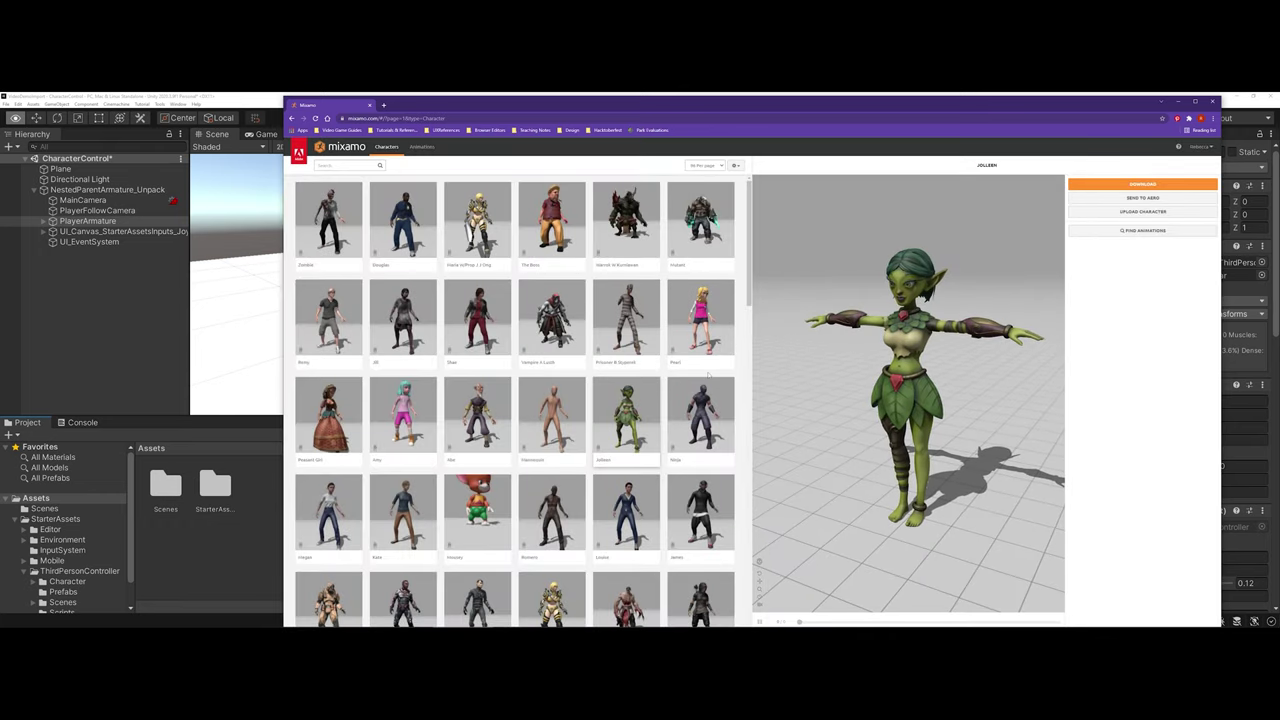
drag(841, 350, 791, 340)
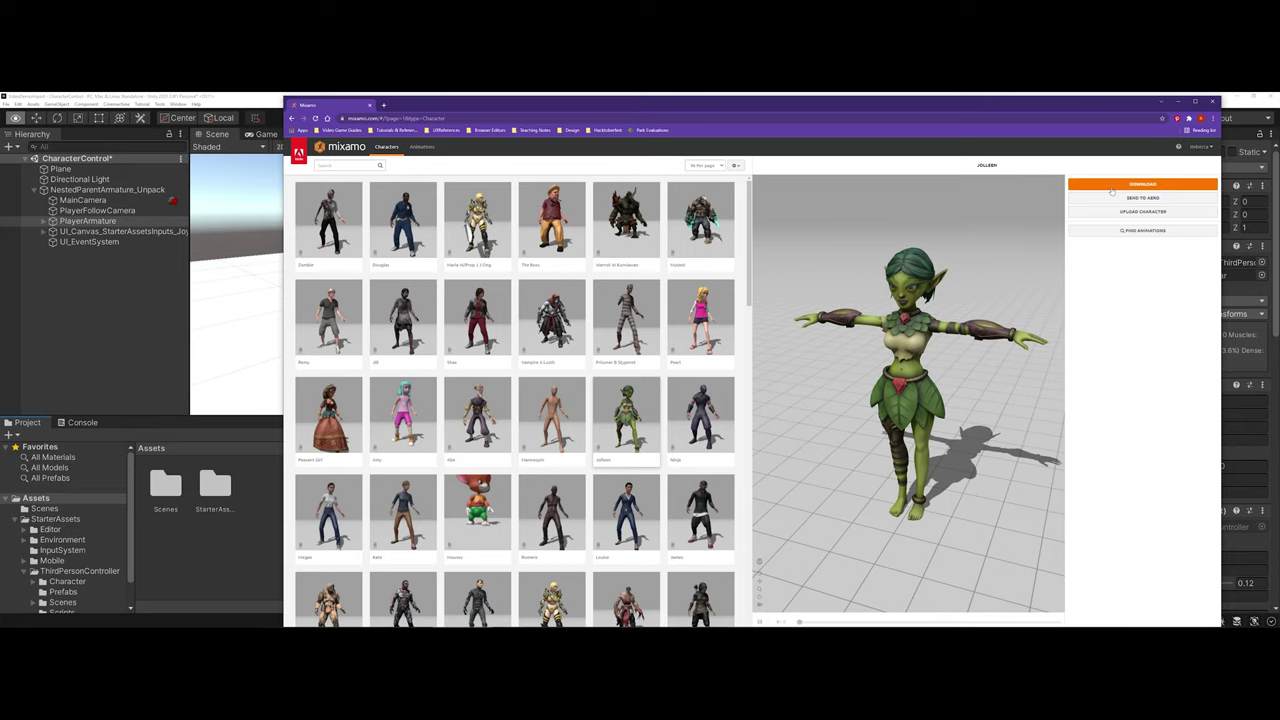
Step: Download Jolleen from Mixamo in FBX for Unity (.fbx) format, T-pose
click(1112, 186)
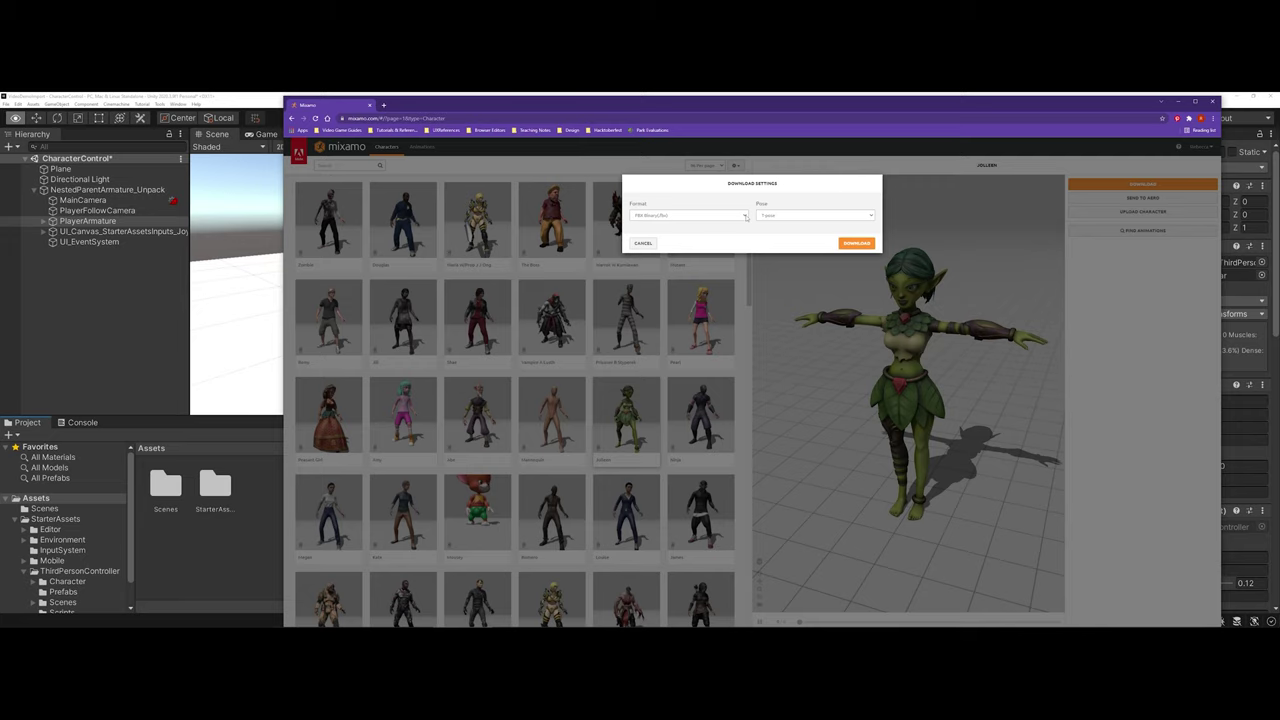
click(745, 217)
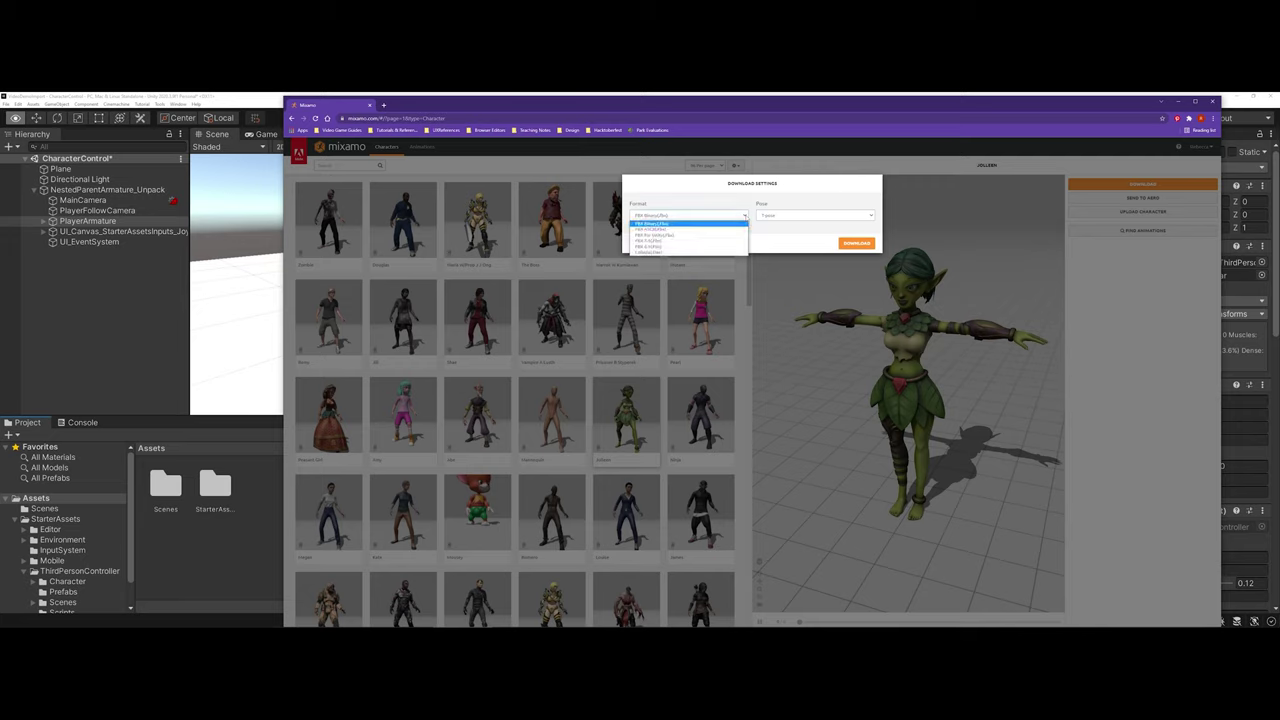
click(707, 236)
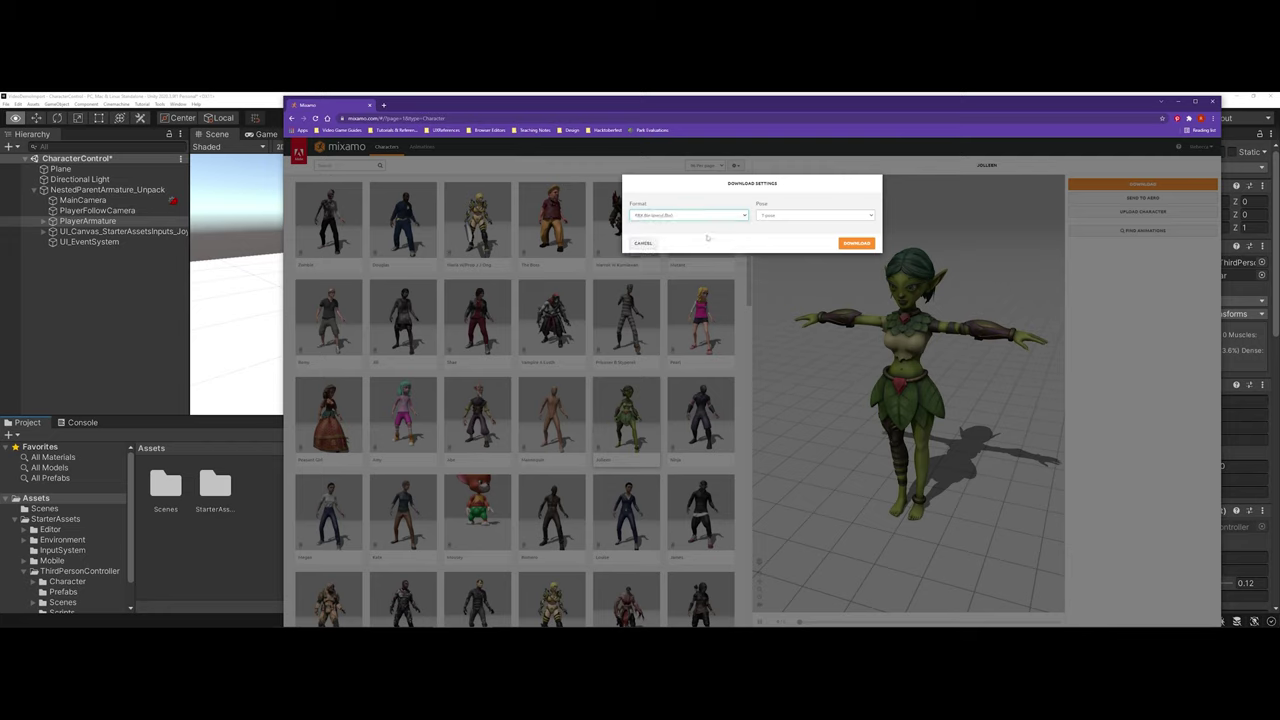
click(769, 218)
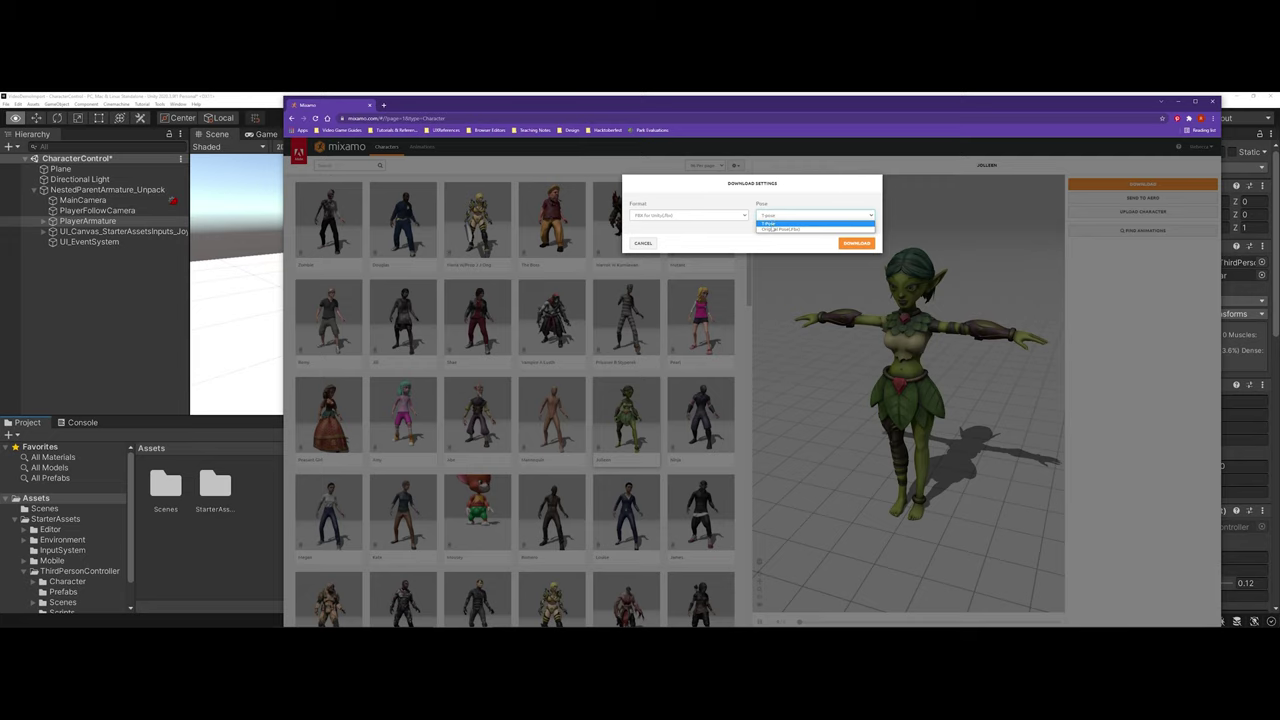
click(771, 229)
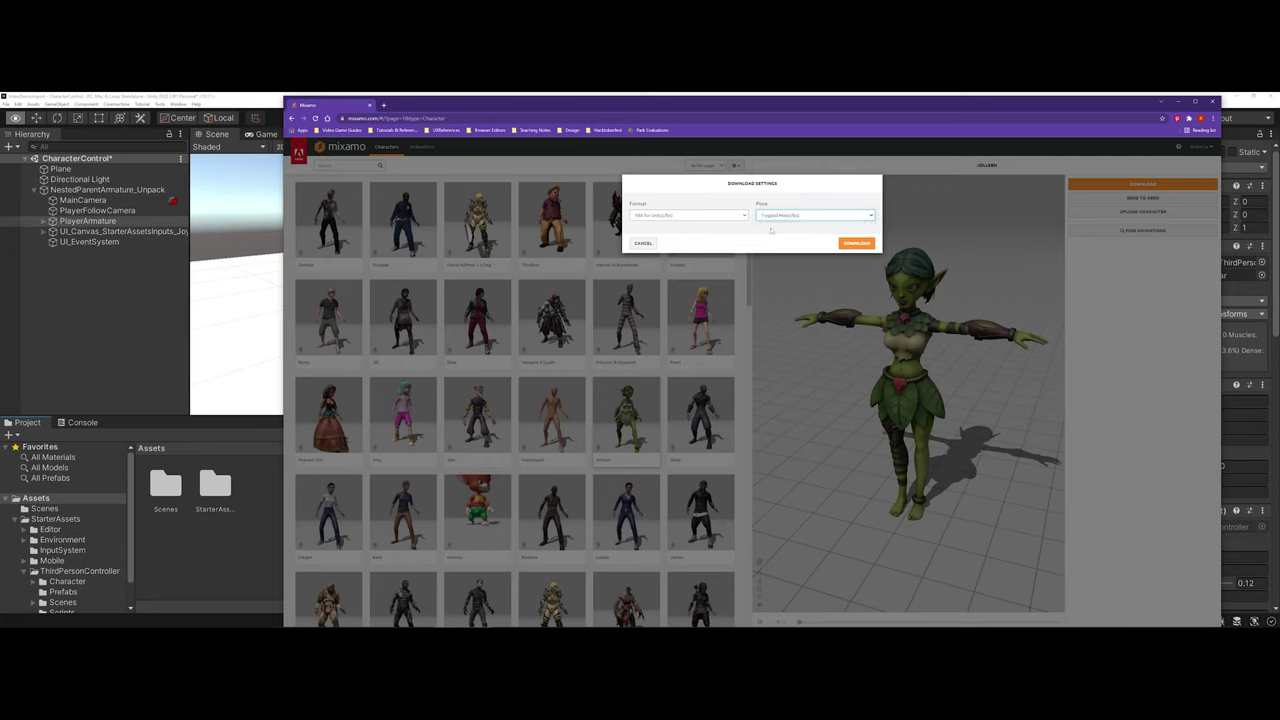
click(845, 244)
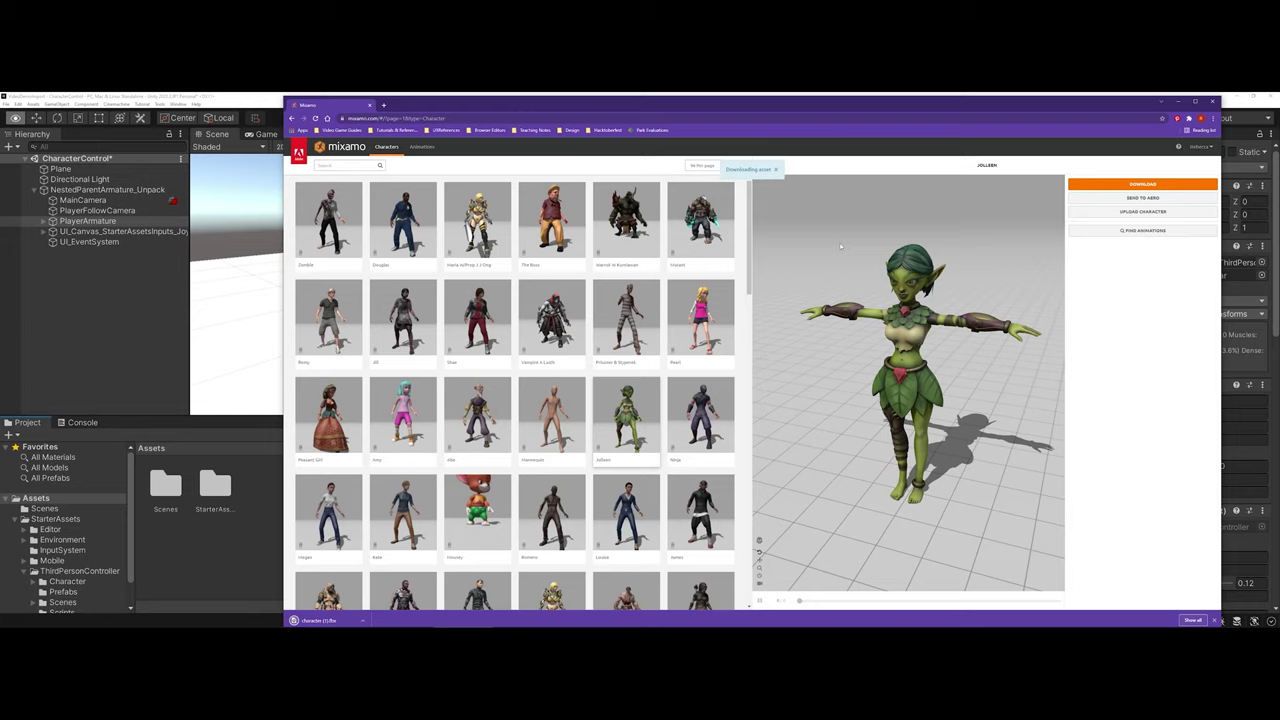
mouse_move(338, 621)
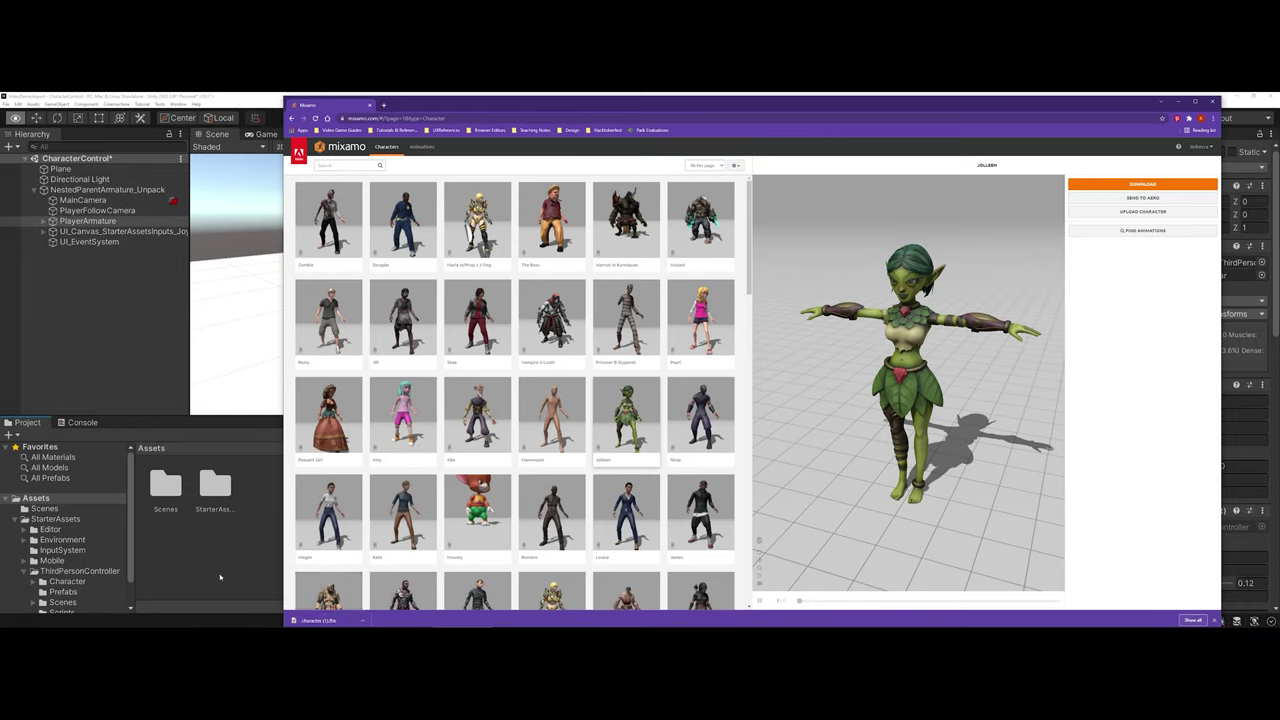
Step: In Unity, add a new folder named MixamoDemo under Assets and open it
click(220, 577)
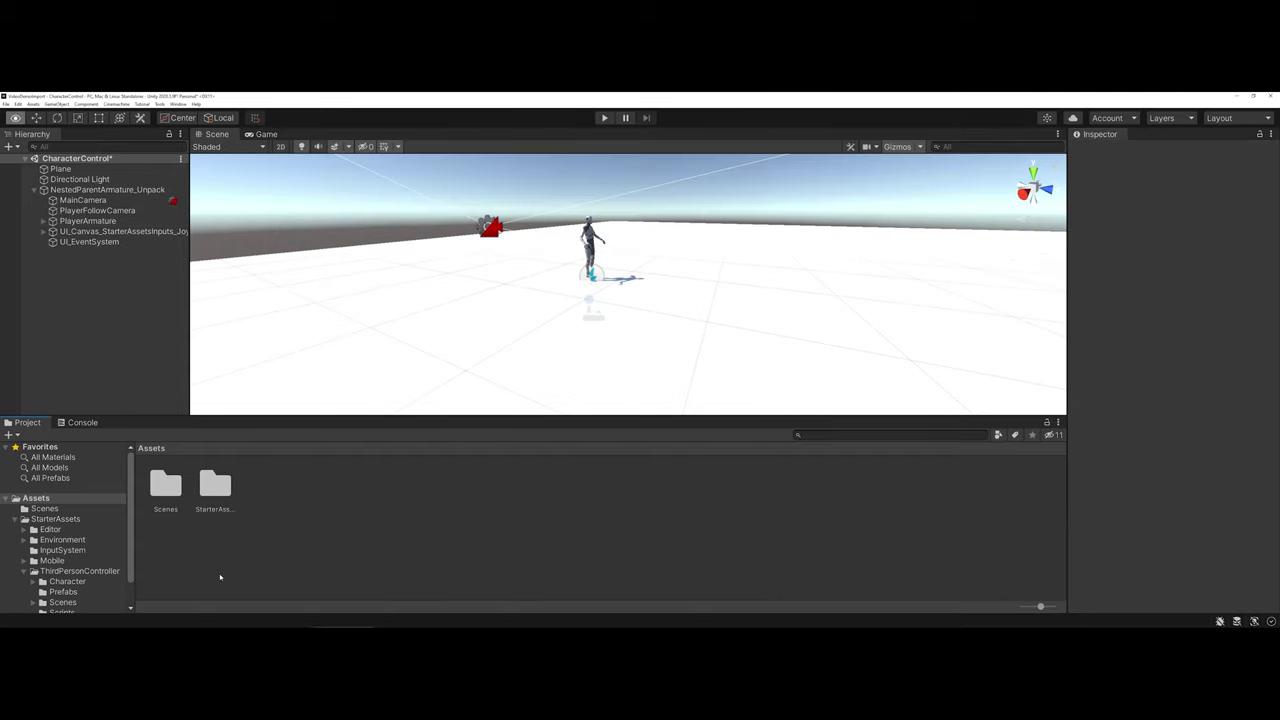
right_click(263, 537)
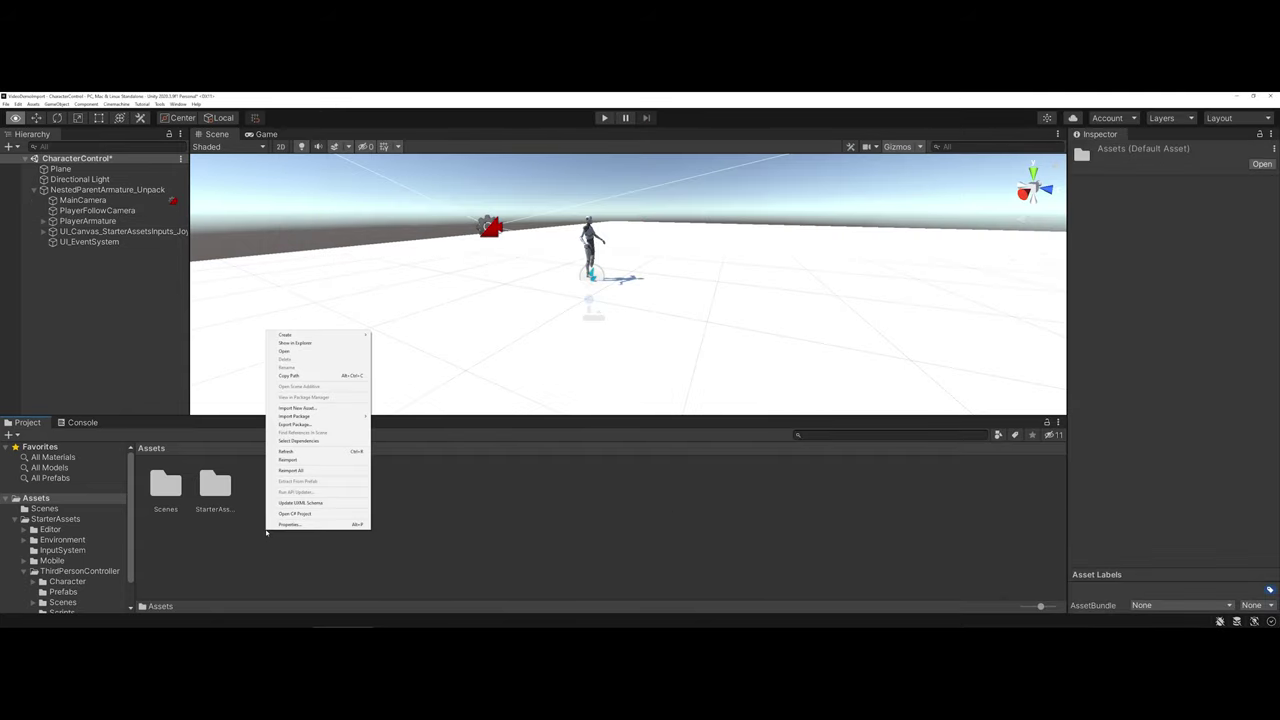
mouse_move(309, 335)
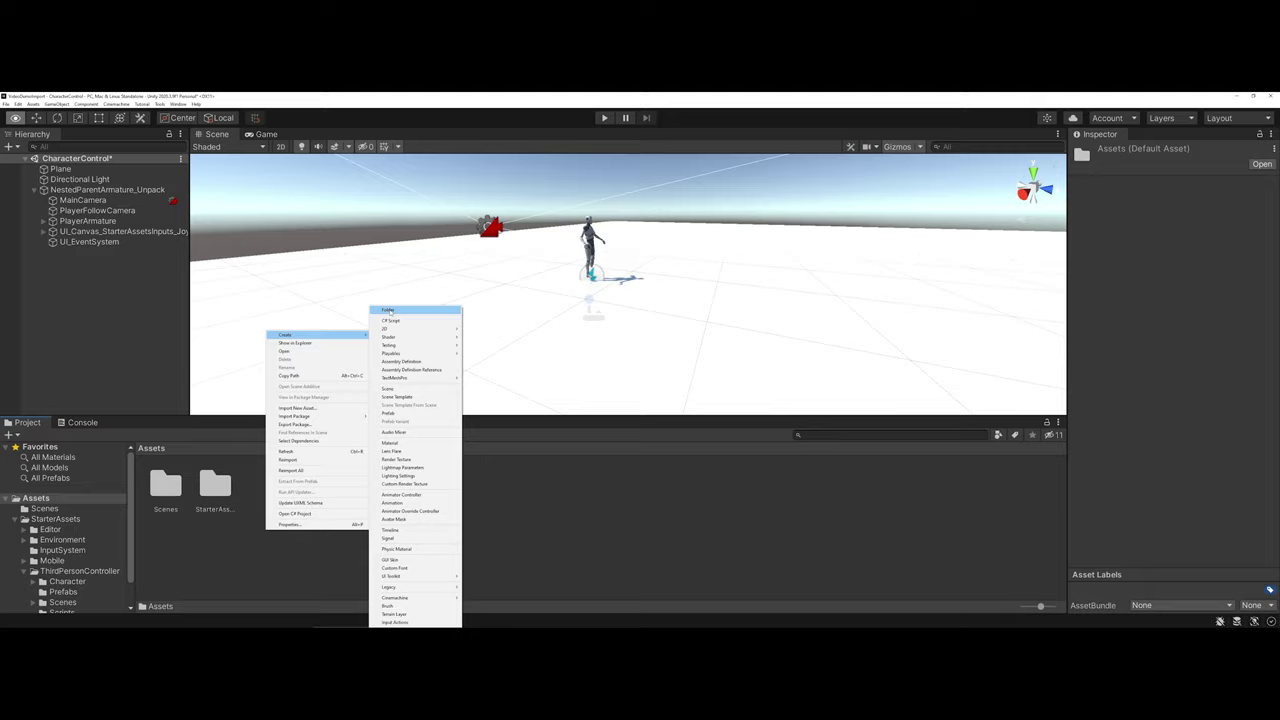
click(391, 310)
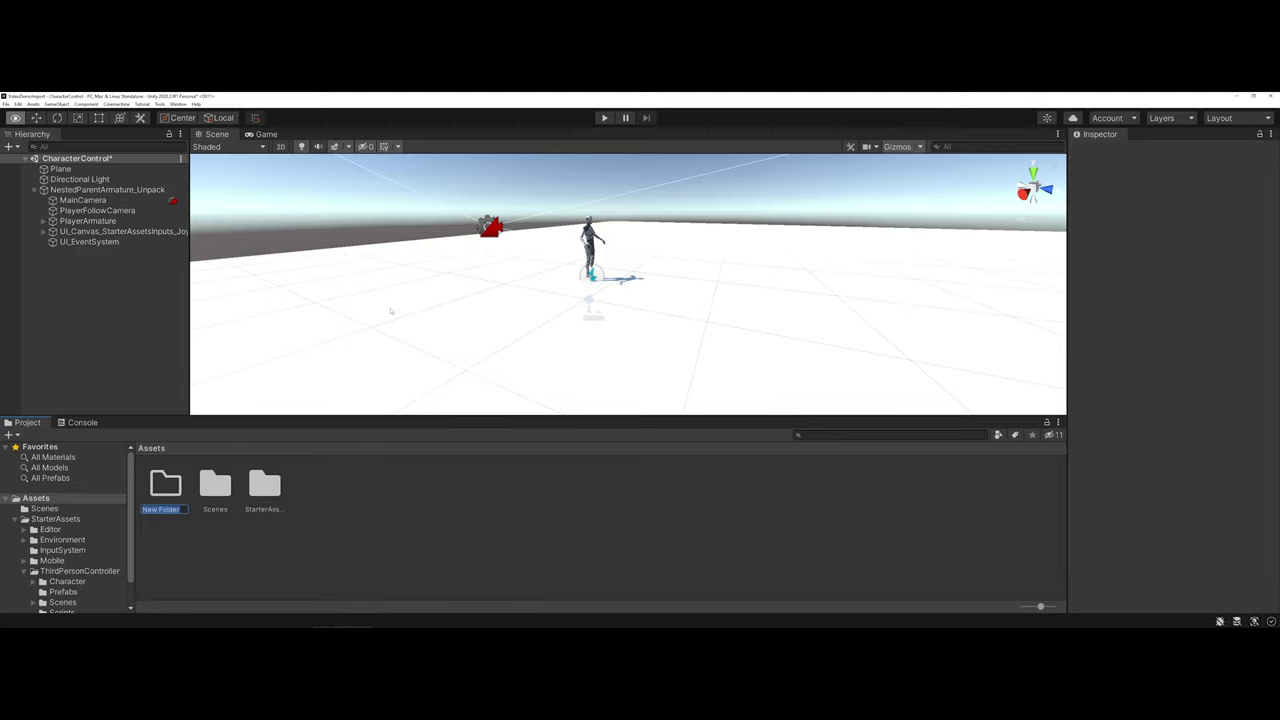
text(MixamoDemo)
key(Return)
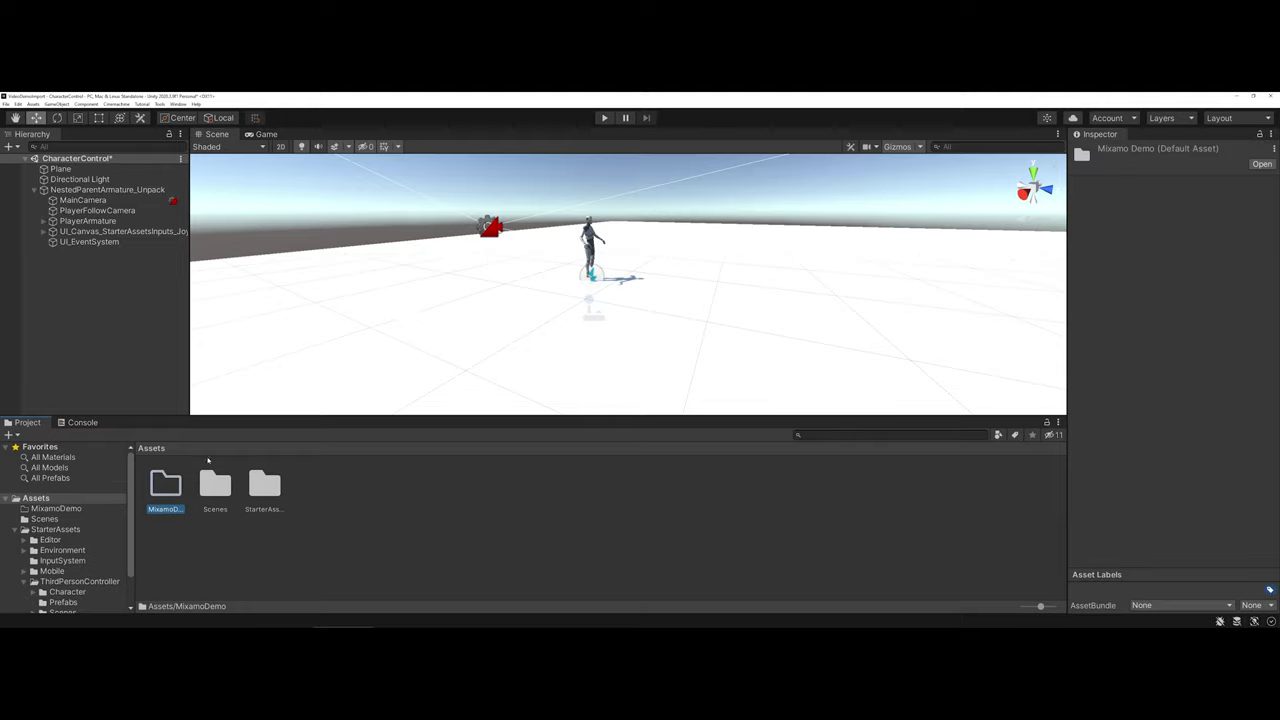
right_click(168, 489)
double_click(176, 476)
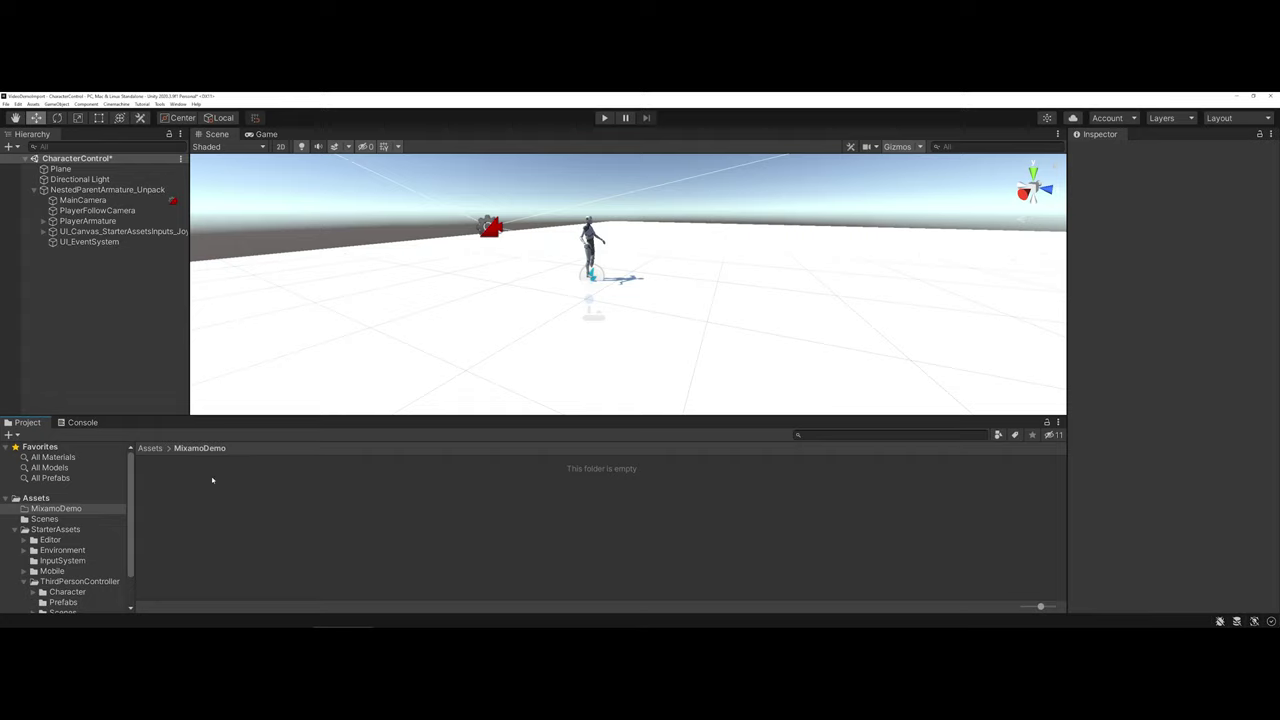
Step: Import character (1).fbx from Downloads into the MixamoDemo folder
right_click(212, 484)
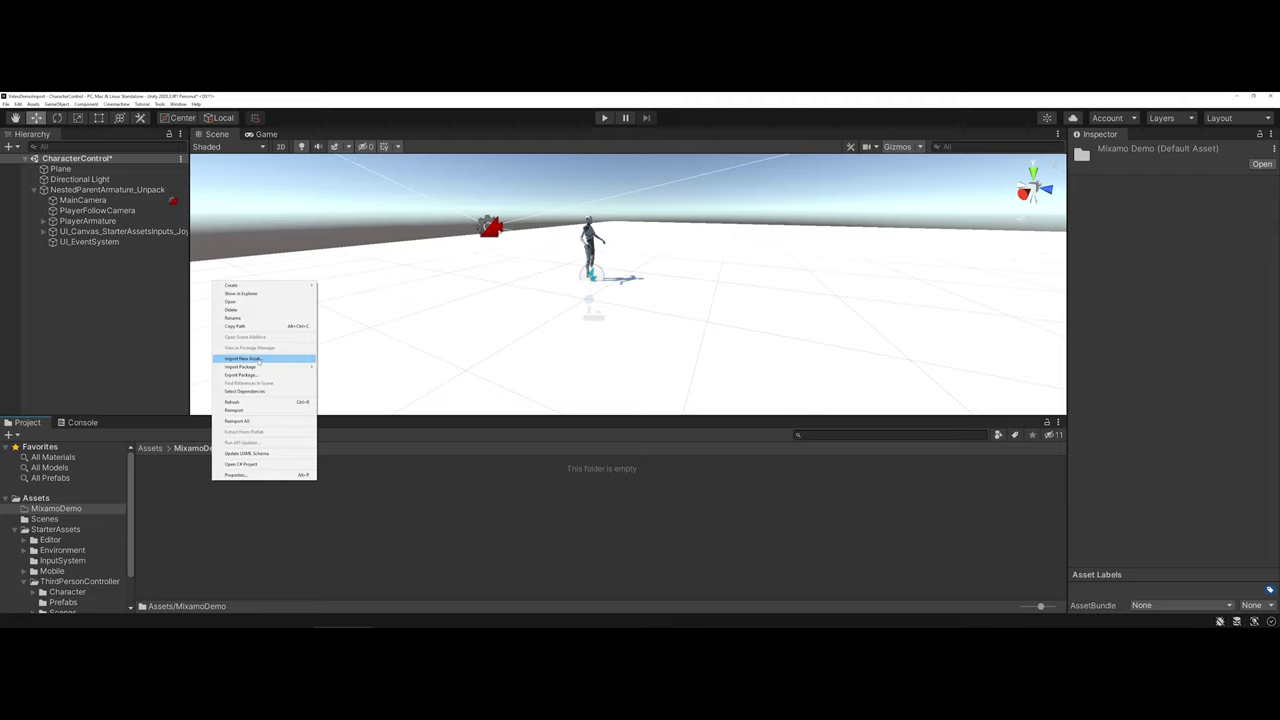
click(243, 358)
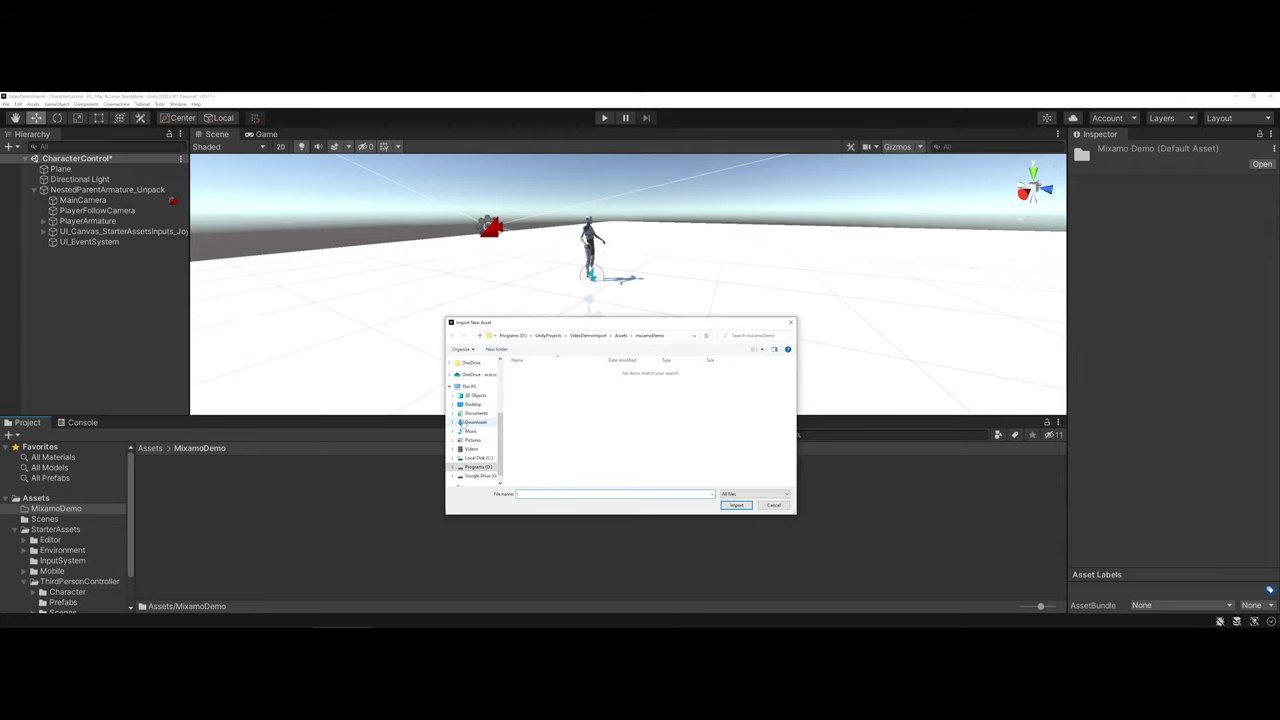
click(472, 422)
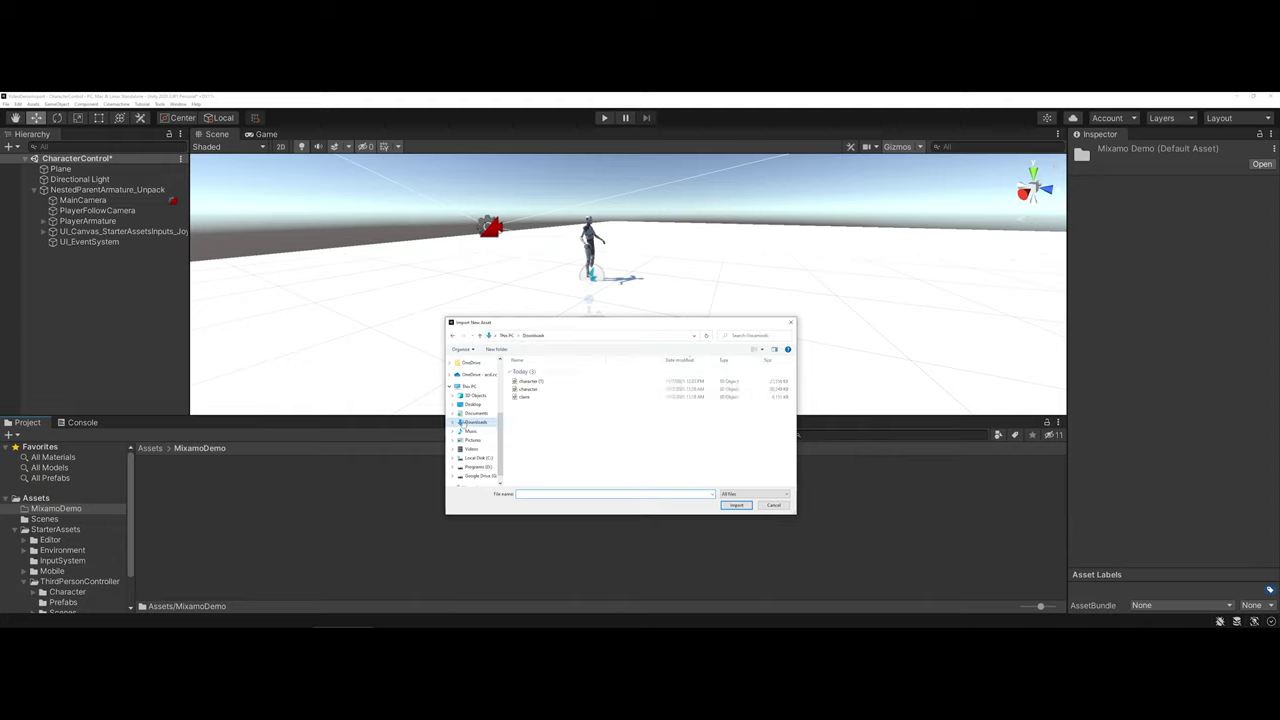
click(527, 388)
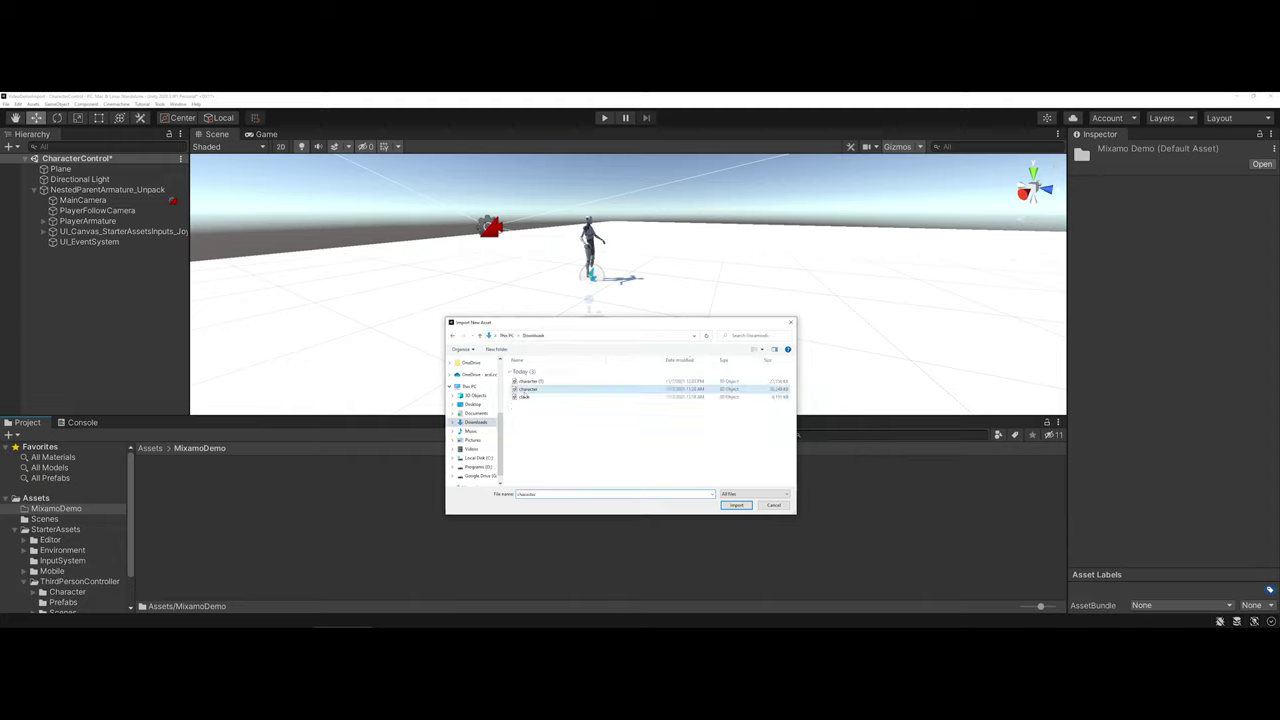
key(Up)
click(727, 506)
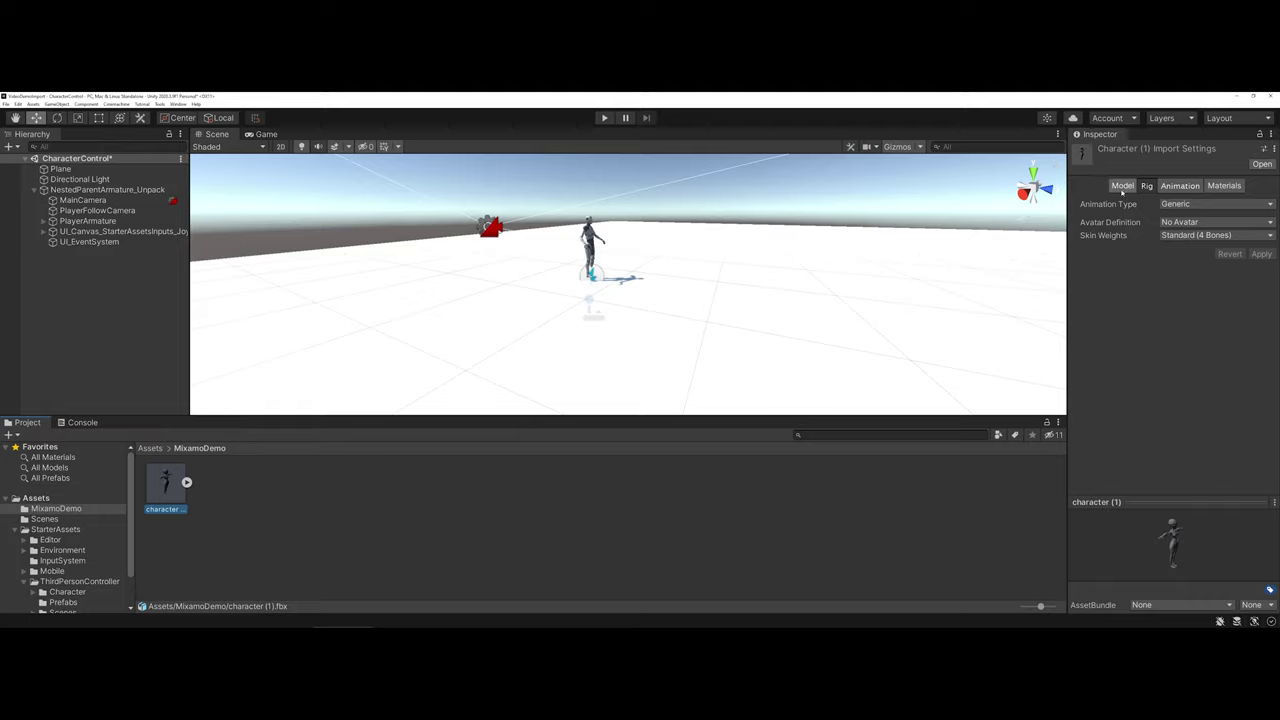
Step: Check the Model and Rig tabs of character (1), ending on its Materials import settings
click(1121, 189)
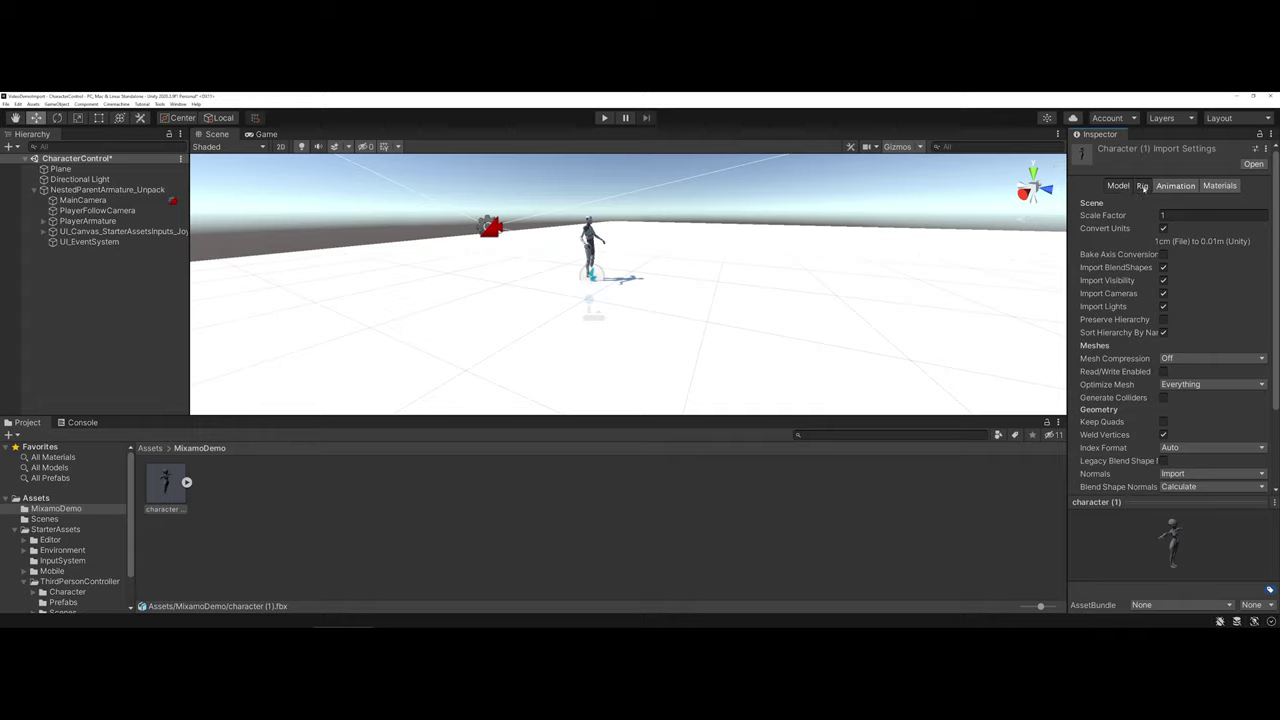
click(1142, 187)
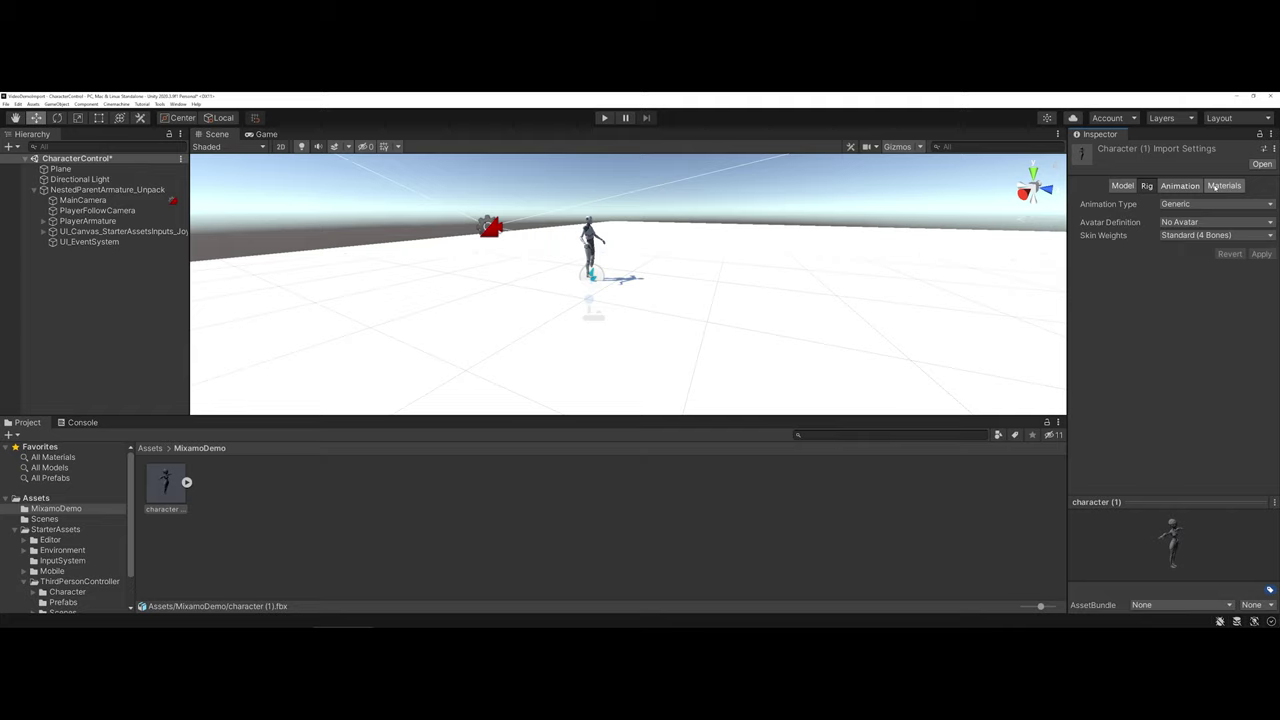
click(1215, 187)
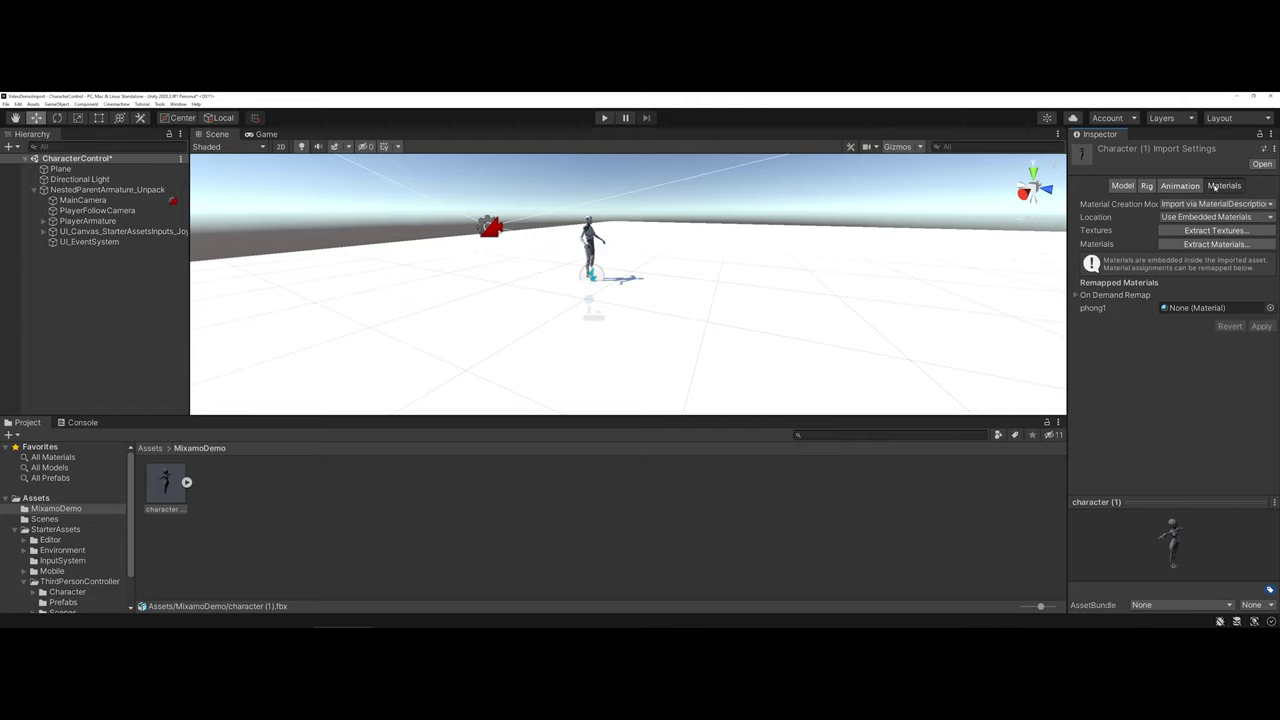
Step: Extract the Ch34_1001 textures into MixamoDemo and fix Ch34_1001_Normal.png as a normal map
click(1184, 233)
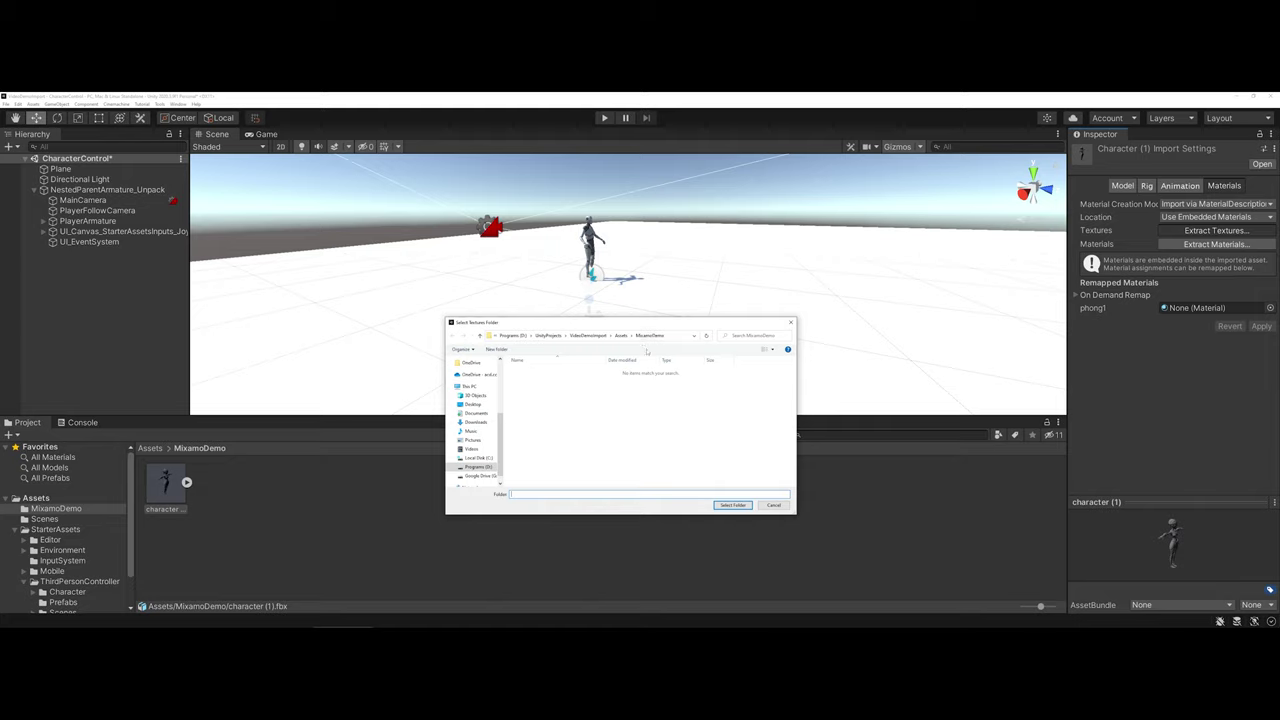
click(727, 505)
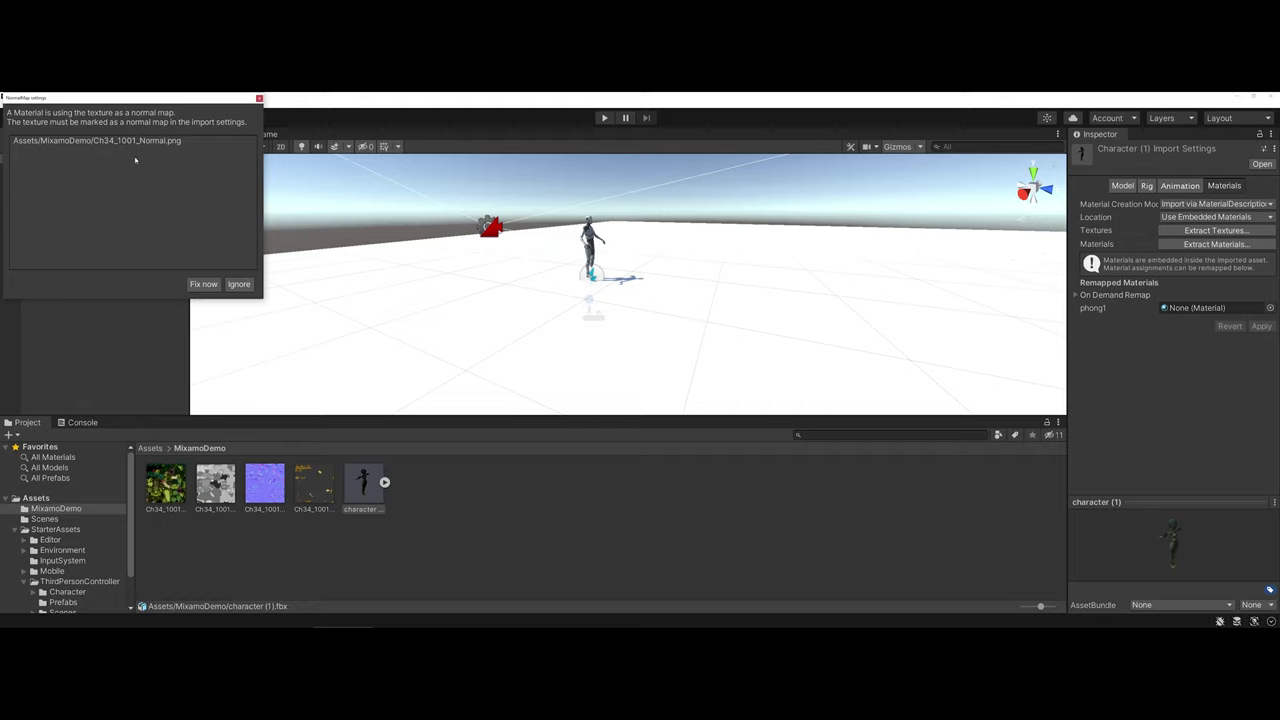
click(207, 290)
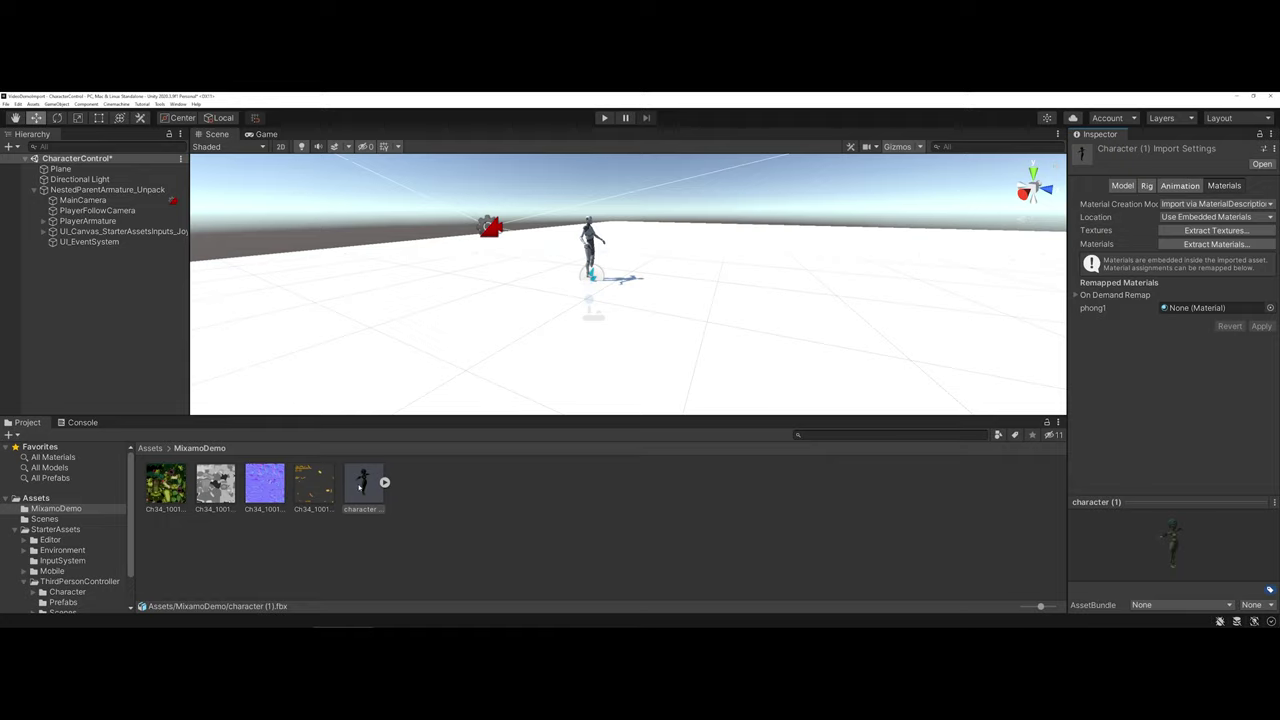
drag(361, 487, 478, 373)
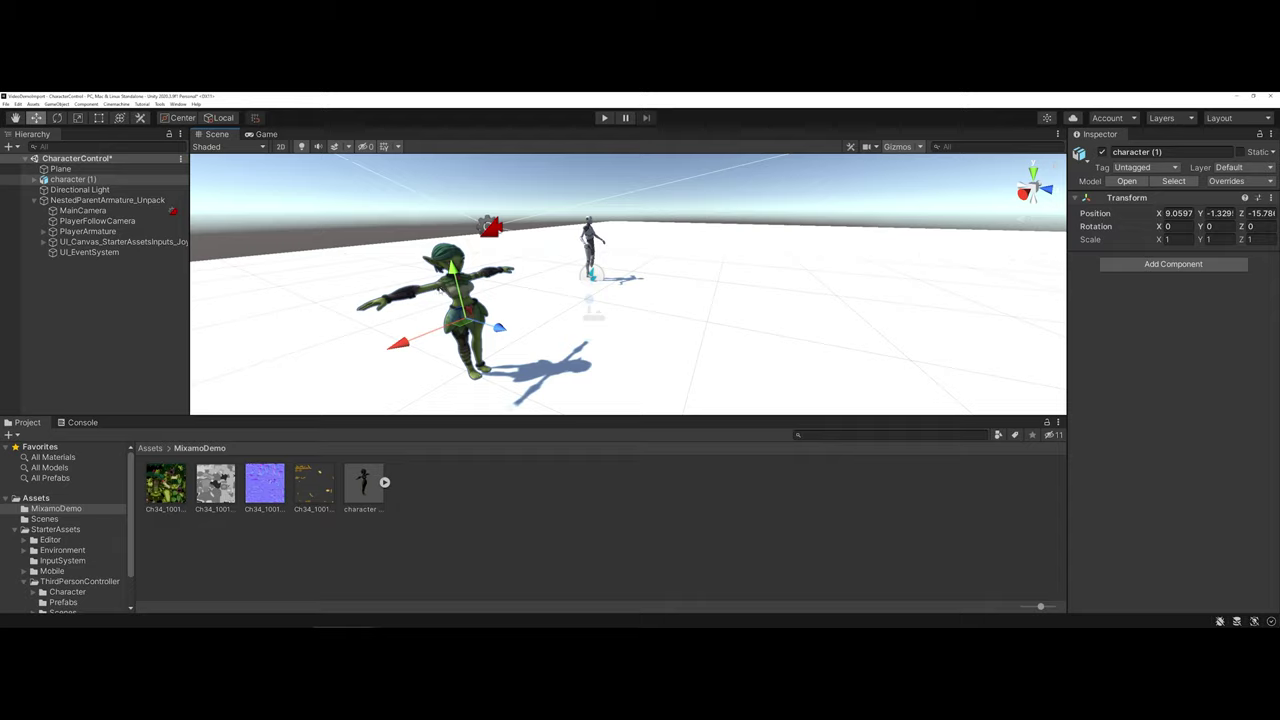
key(Delete)
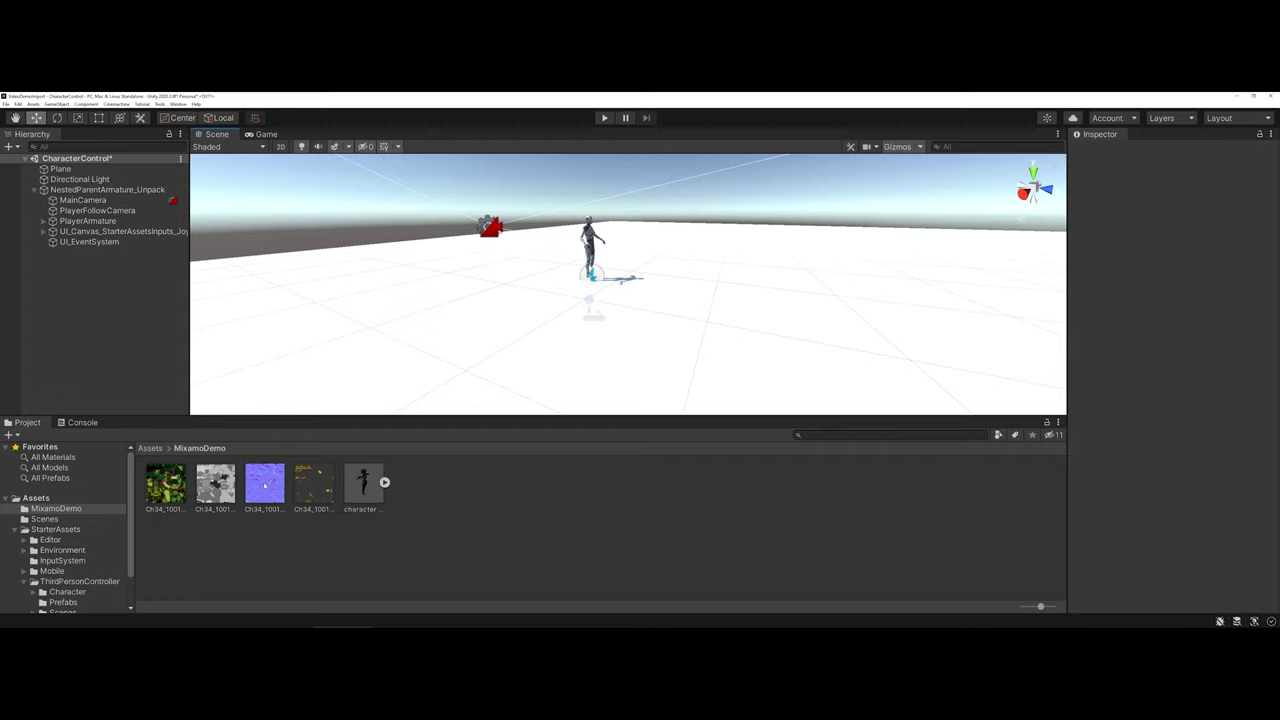
Step: Set character (1)'s Rig Animation Type to Humanoid and apply the import settings
click(362, 490)
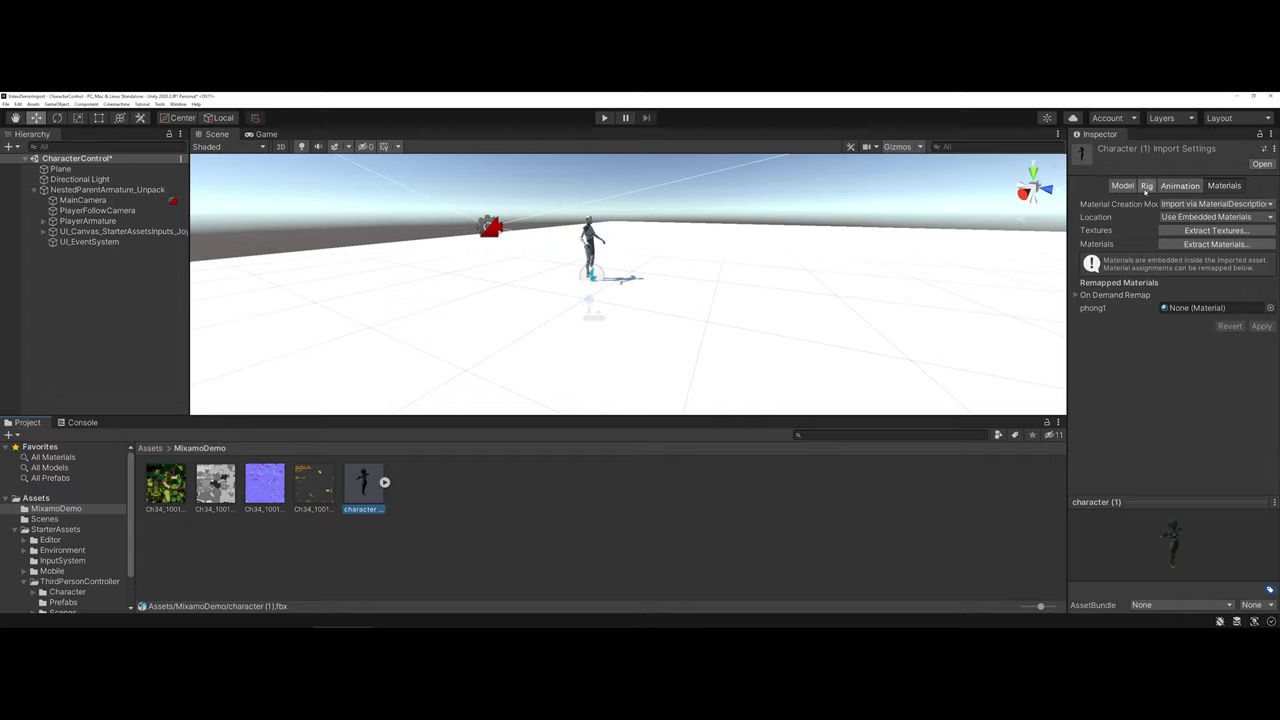
click(1146, 186)
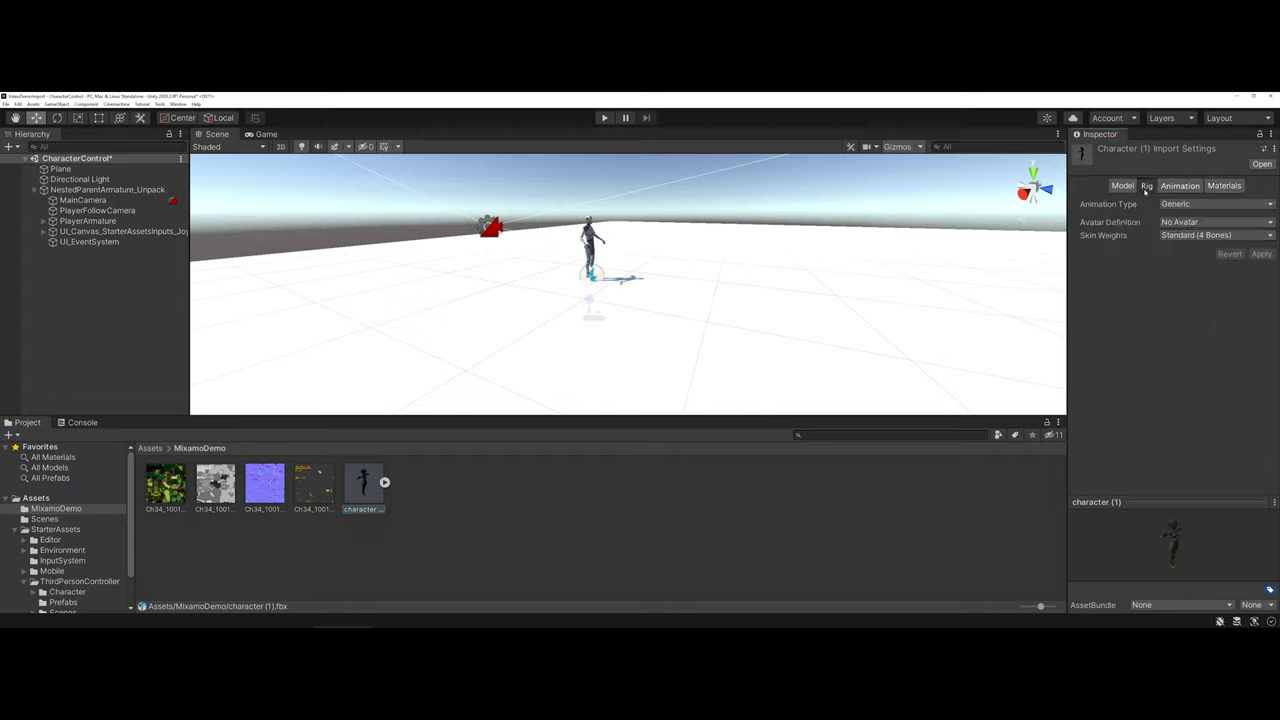
click(1203, 207)
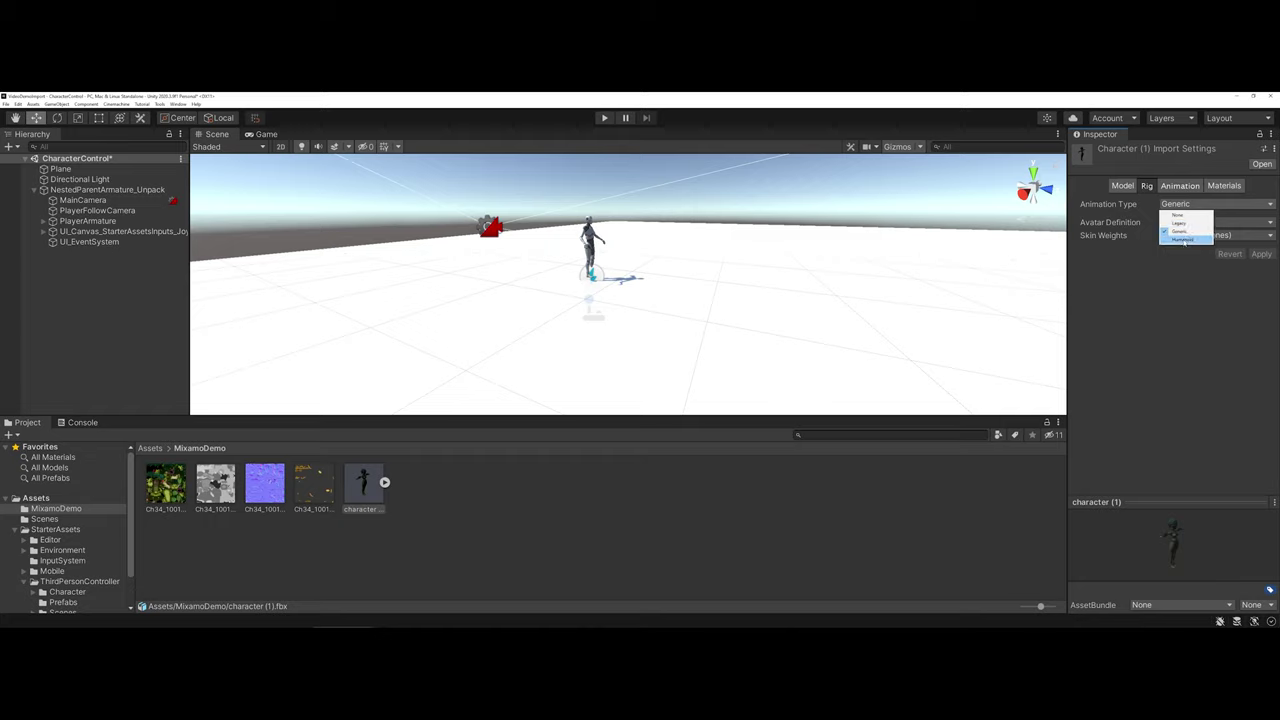
click(1183, 240)
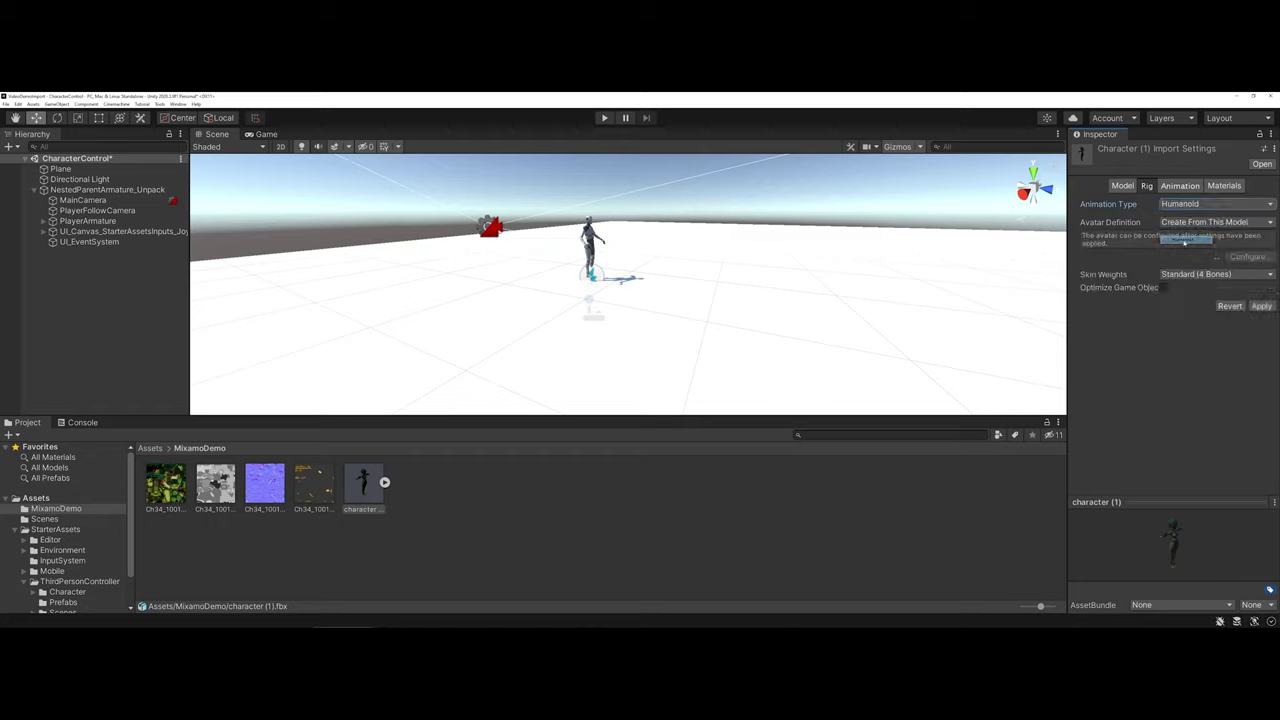
click(1261, 307)
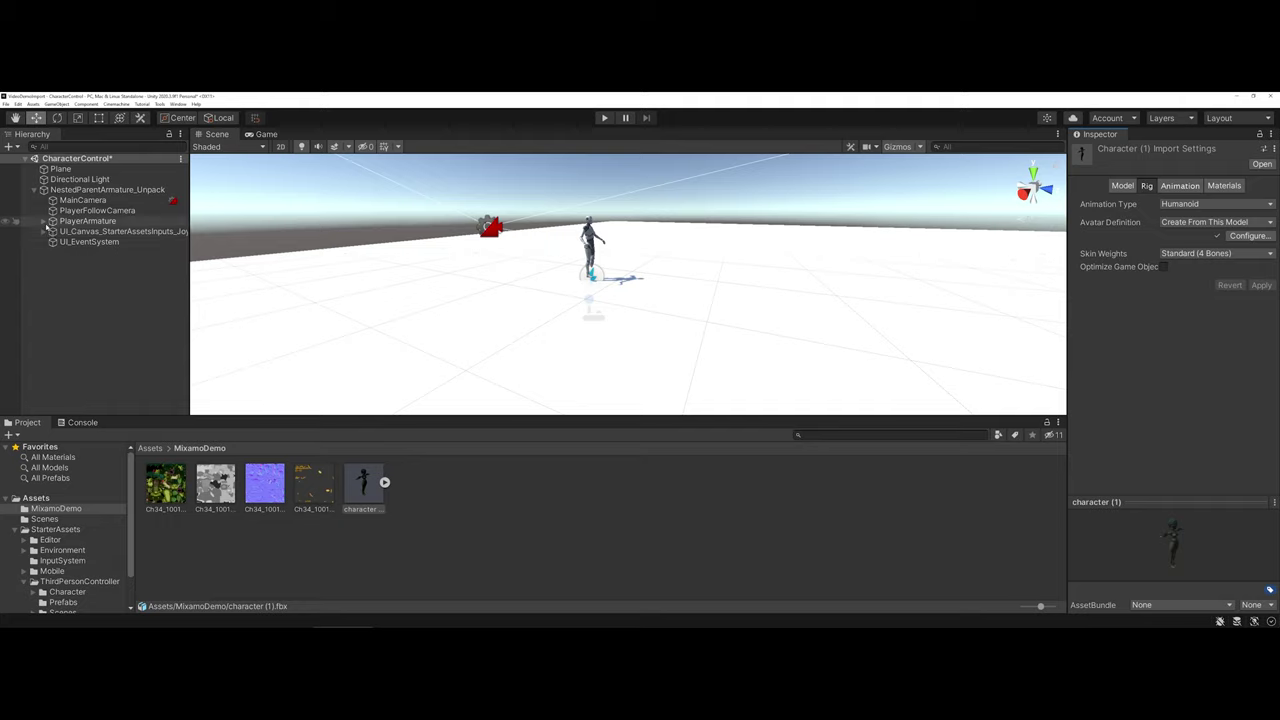
Step: Expand PlayerArmature > Geometry and delete the starter Armature_Mesh
click(44, 222)
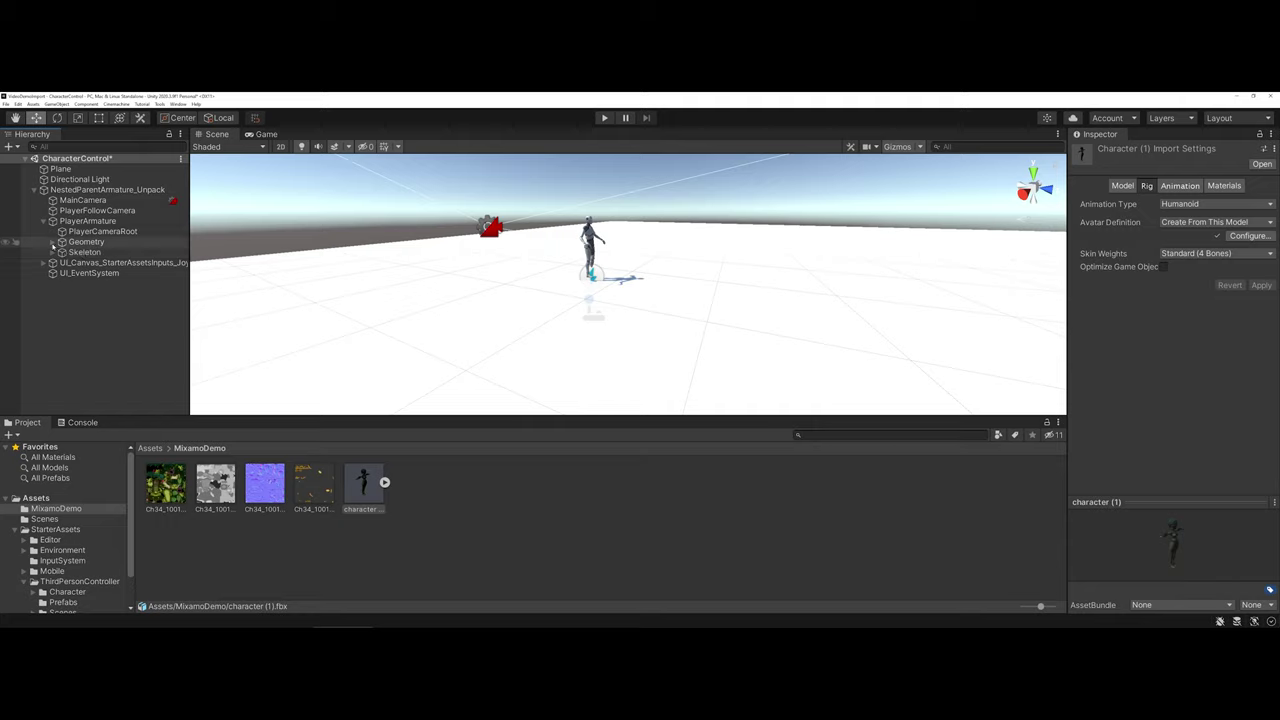
click(53, 245)
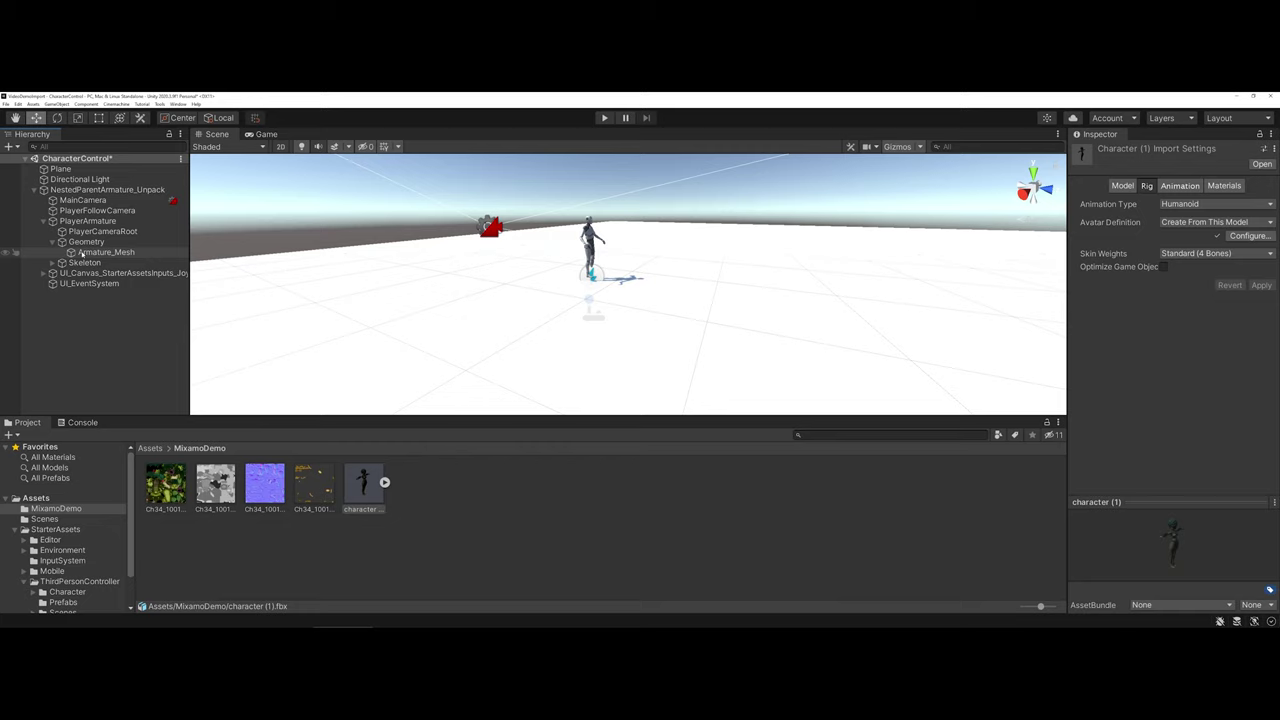
click(82, 254)
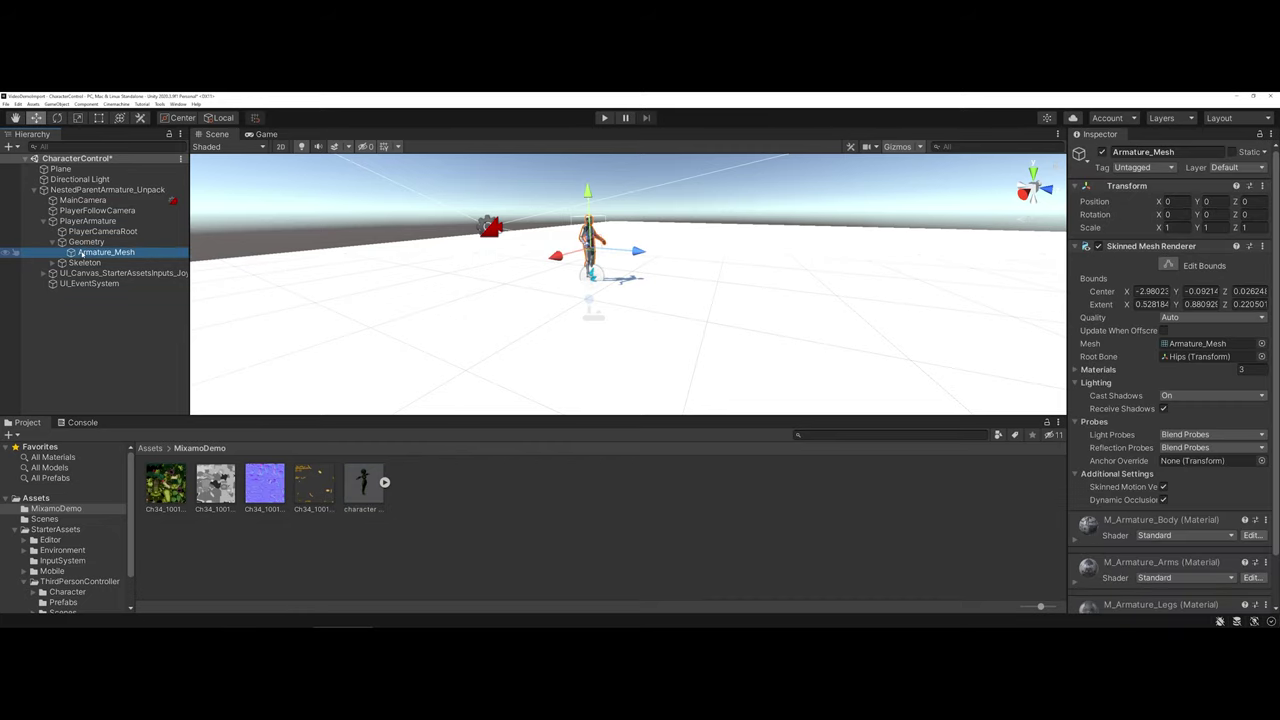
key(Delete)
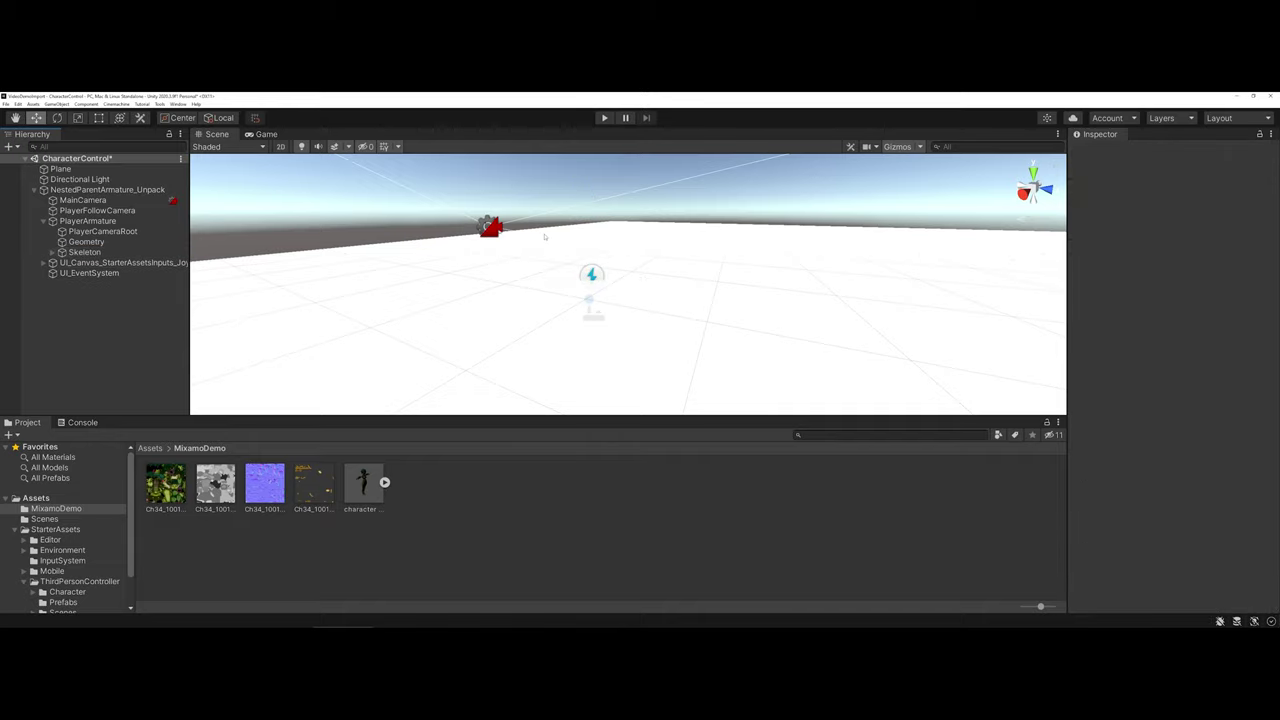
Step: Drag the Ch34 model from the character (1) asset onto Geometry in the Hierarchy
click(384, 483)
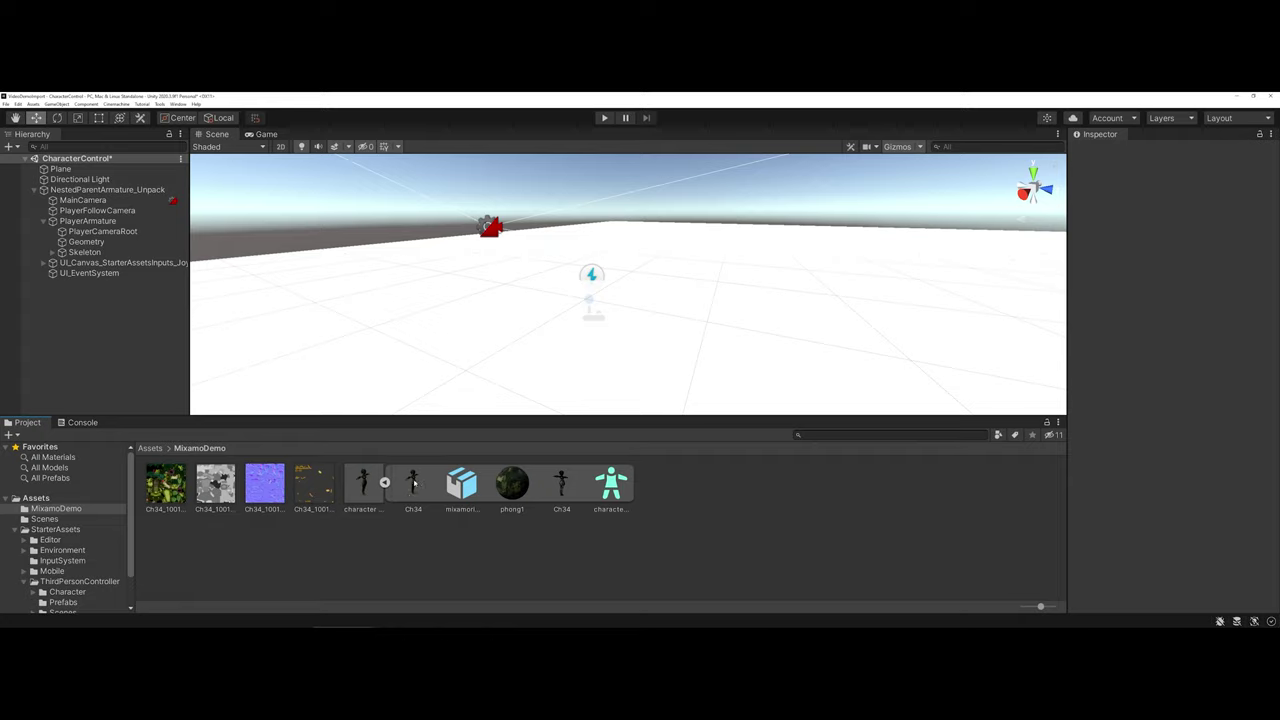
drag(414, 483, 91, 252)
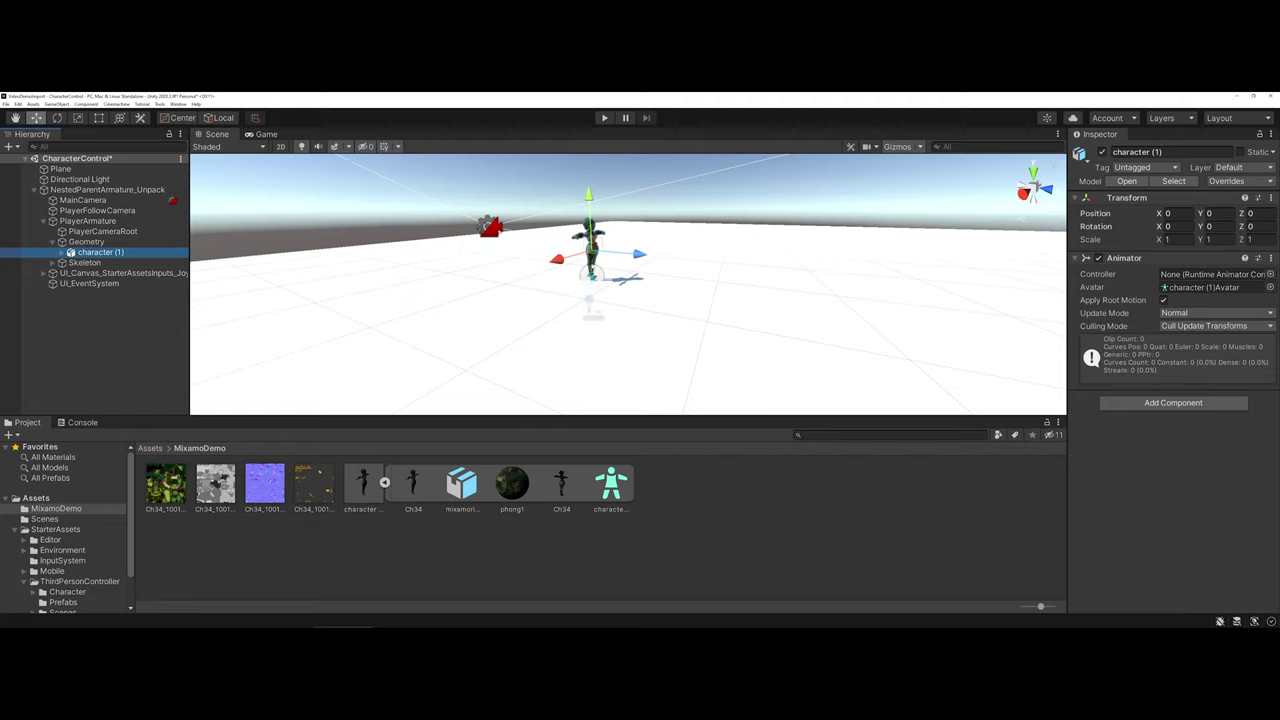
click(53, 242)
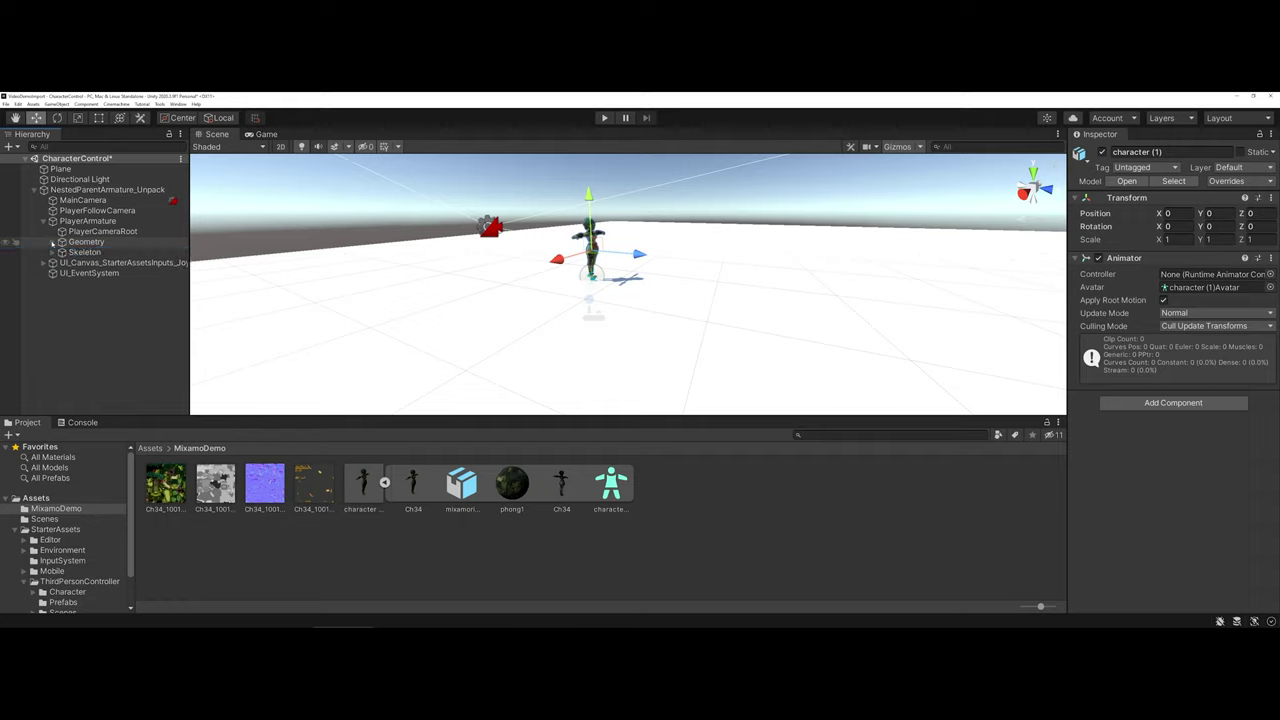
click(601, 119)
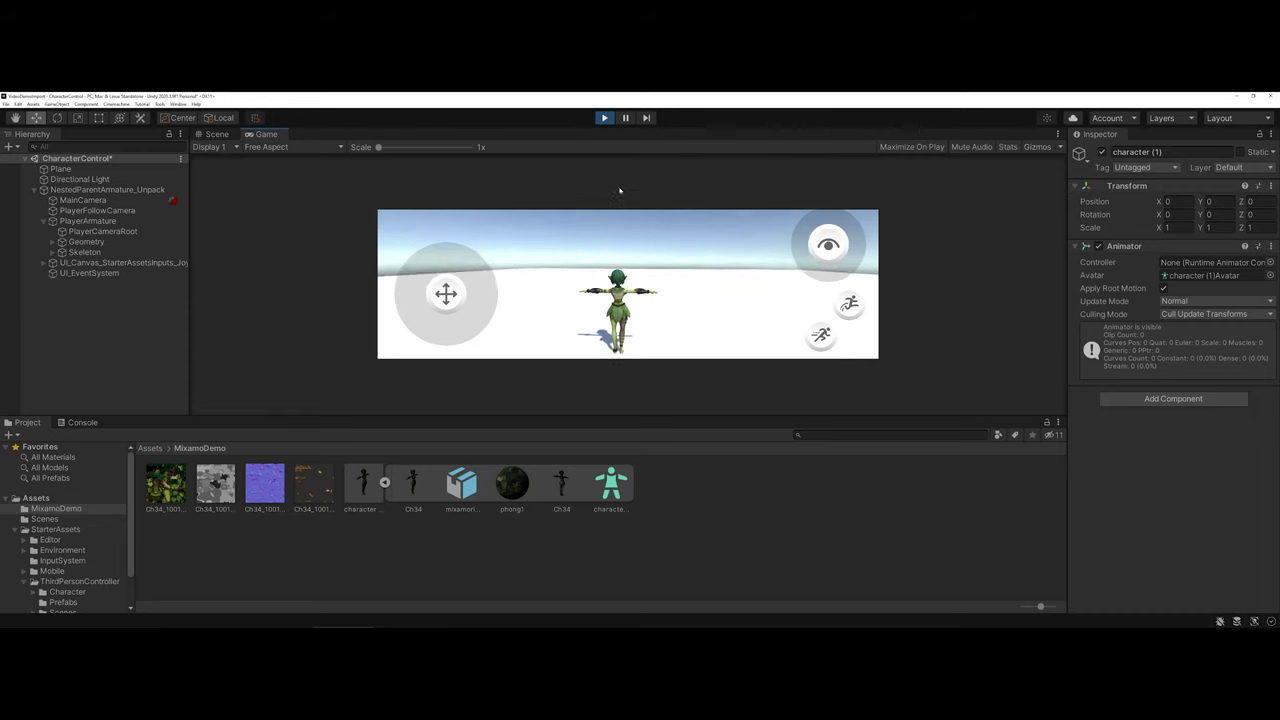
click(605, 118)
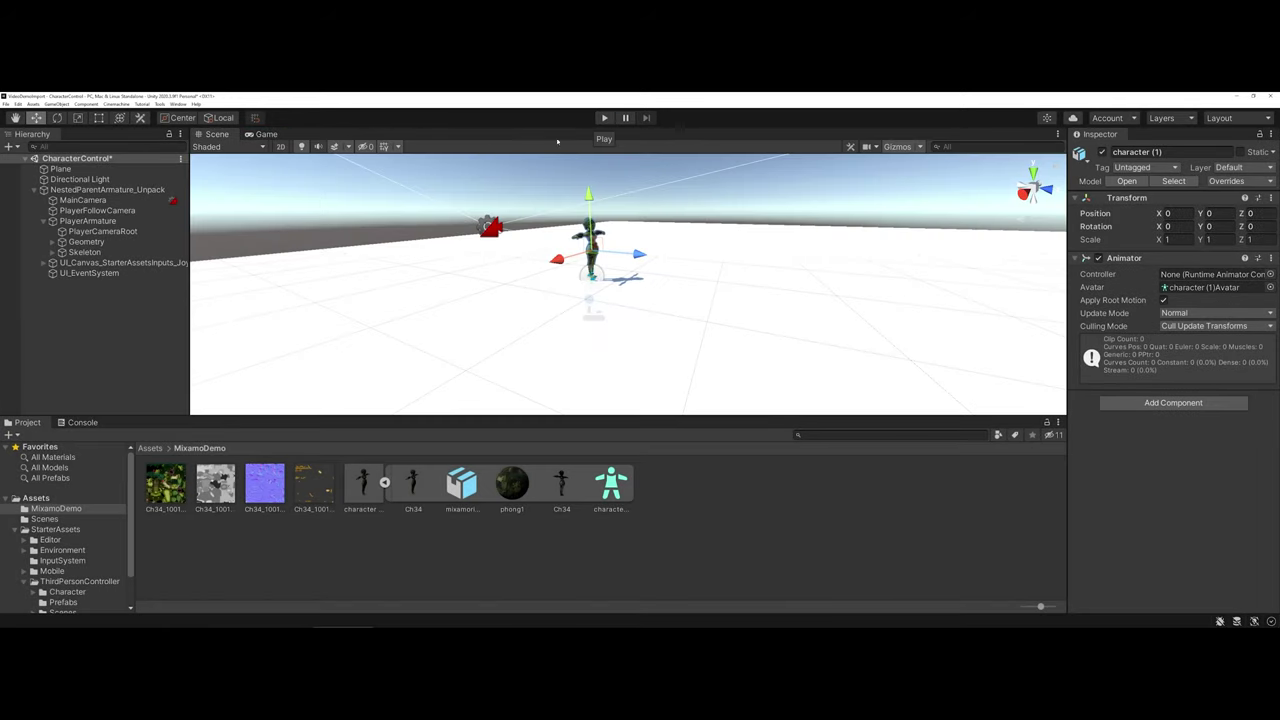
Step: Assign character (1)Avatar to PlayerArmature's Animator Avatar field
click(62, 221)
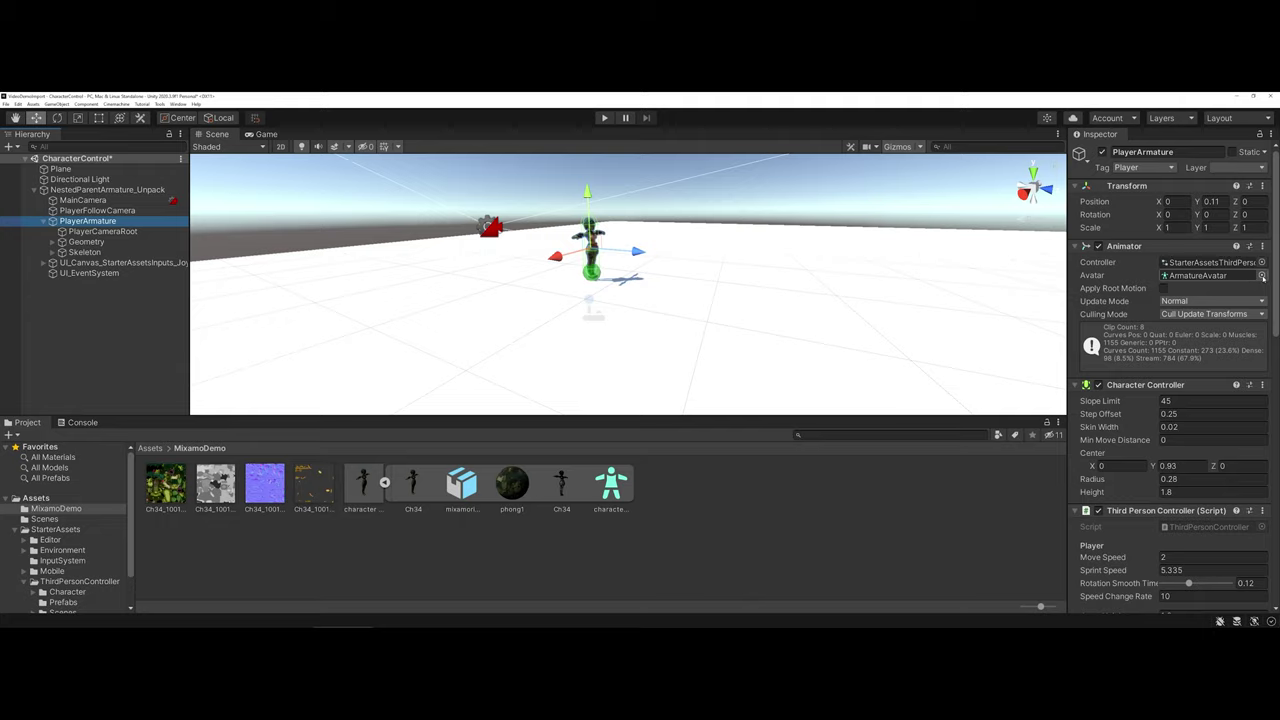
click(1261, 275)
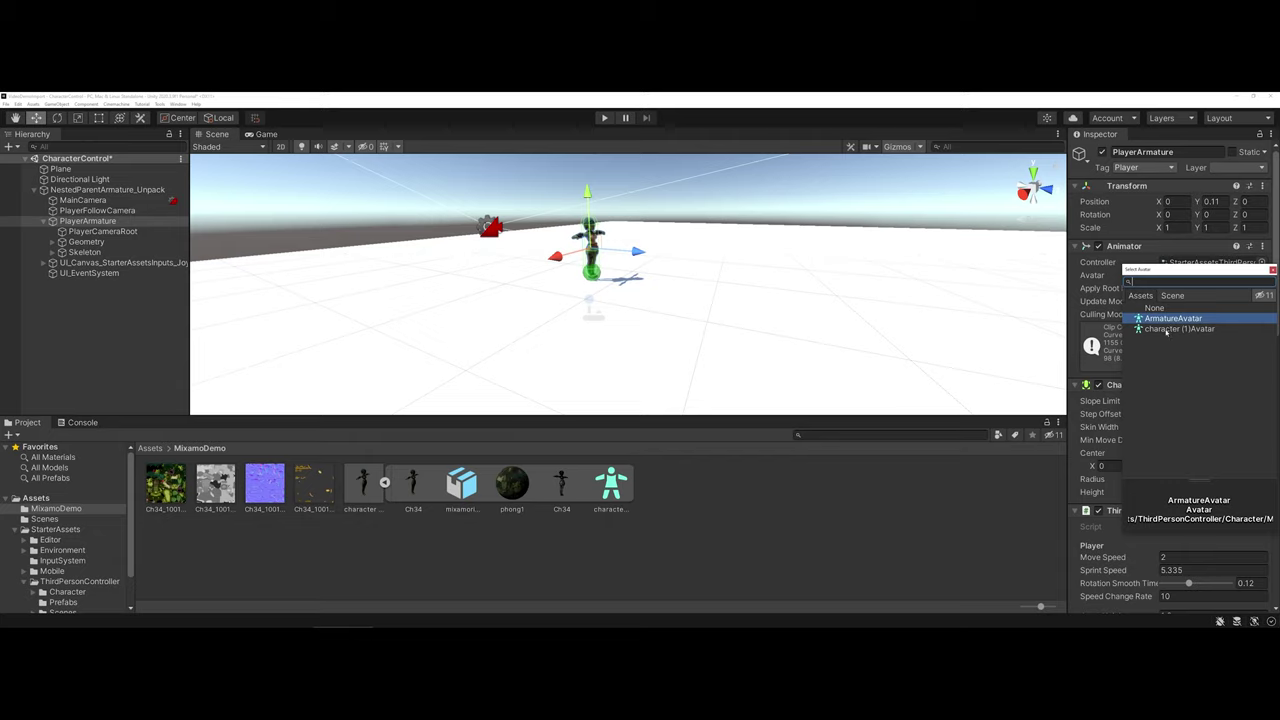
click(1167, 329)
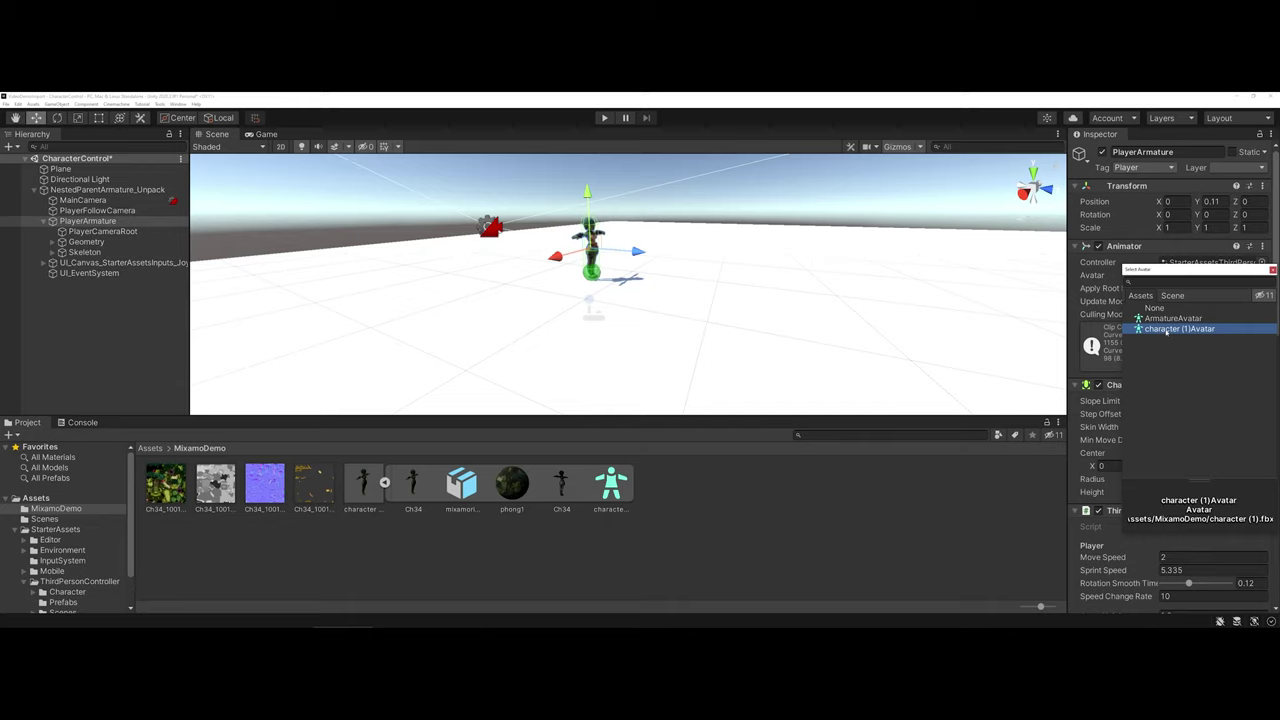
double_click(1167, 330)
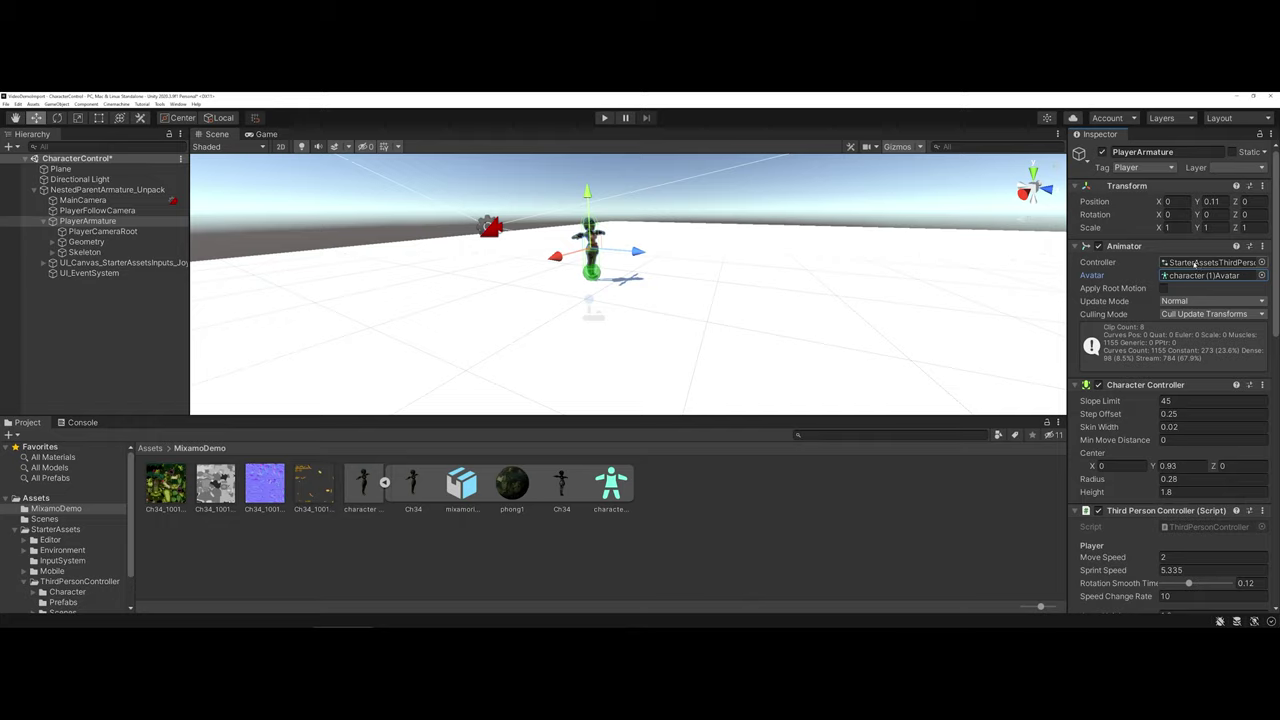
click(602, 118)
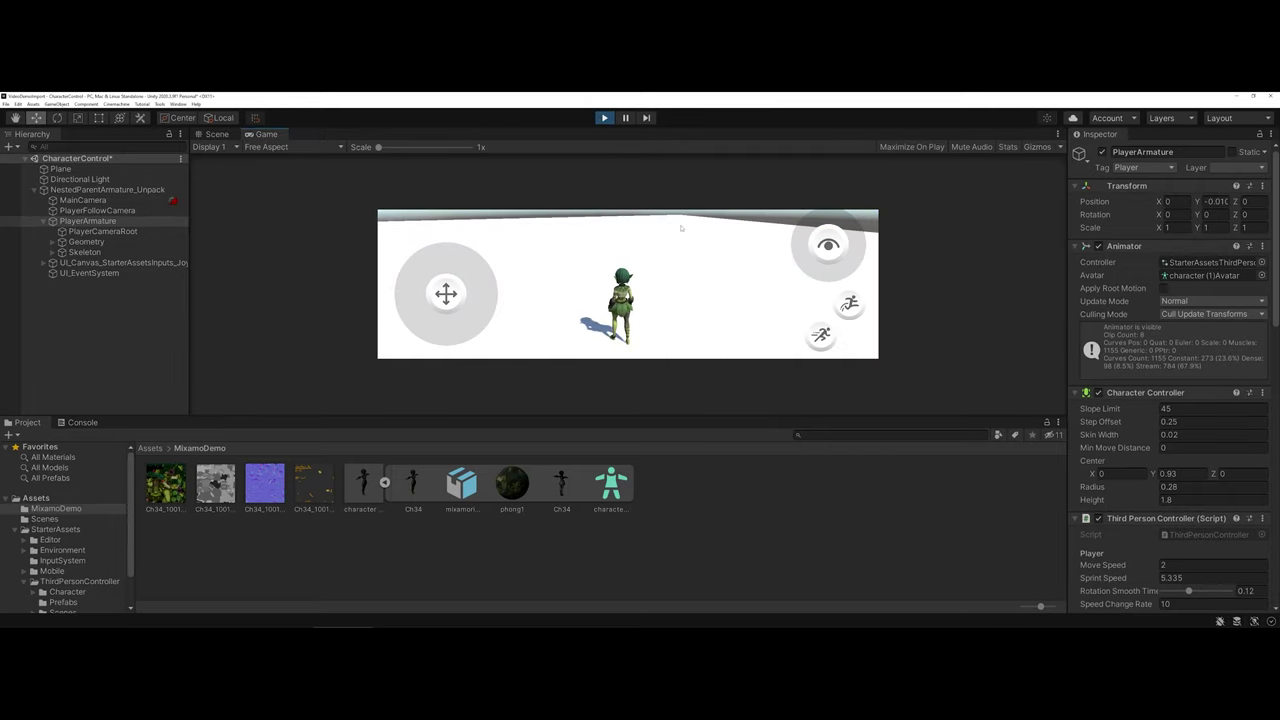
key(w)
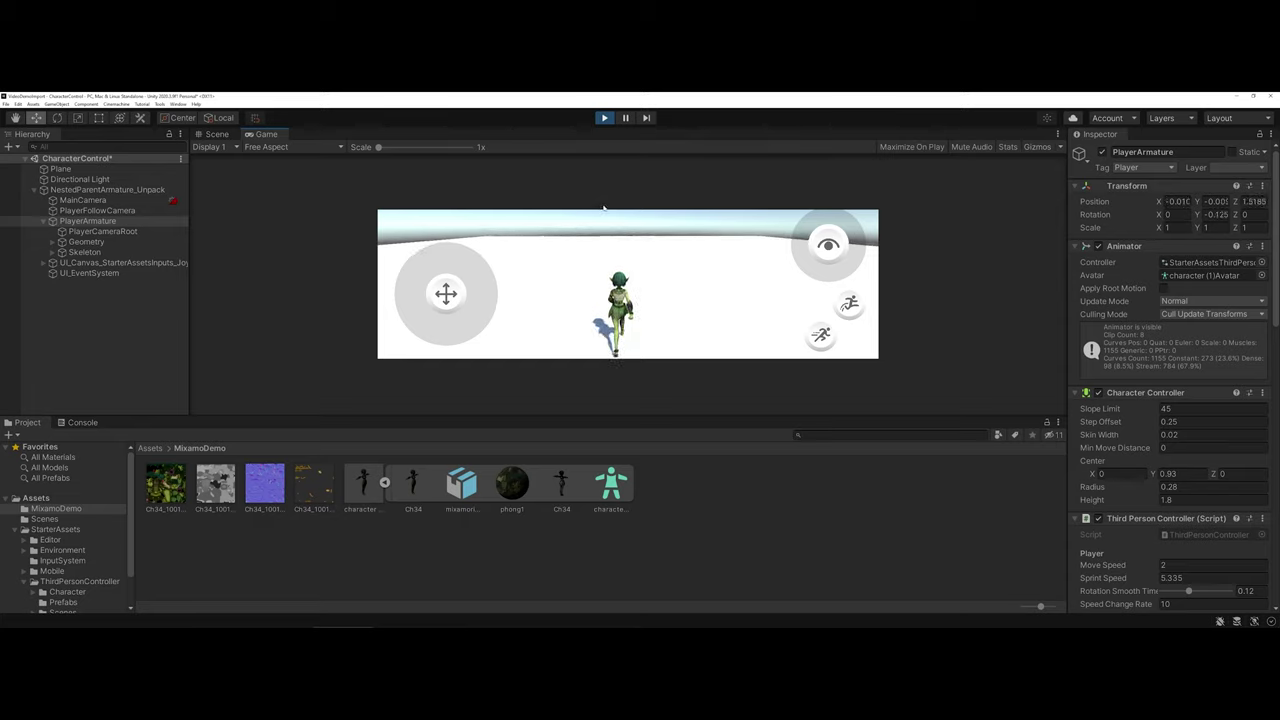
key(w)
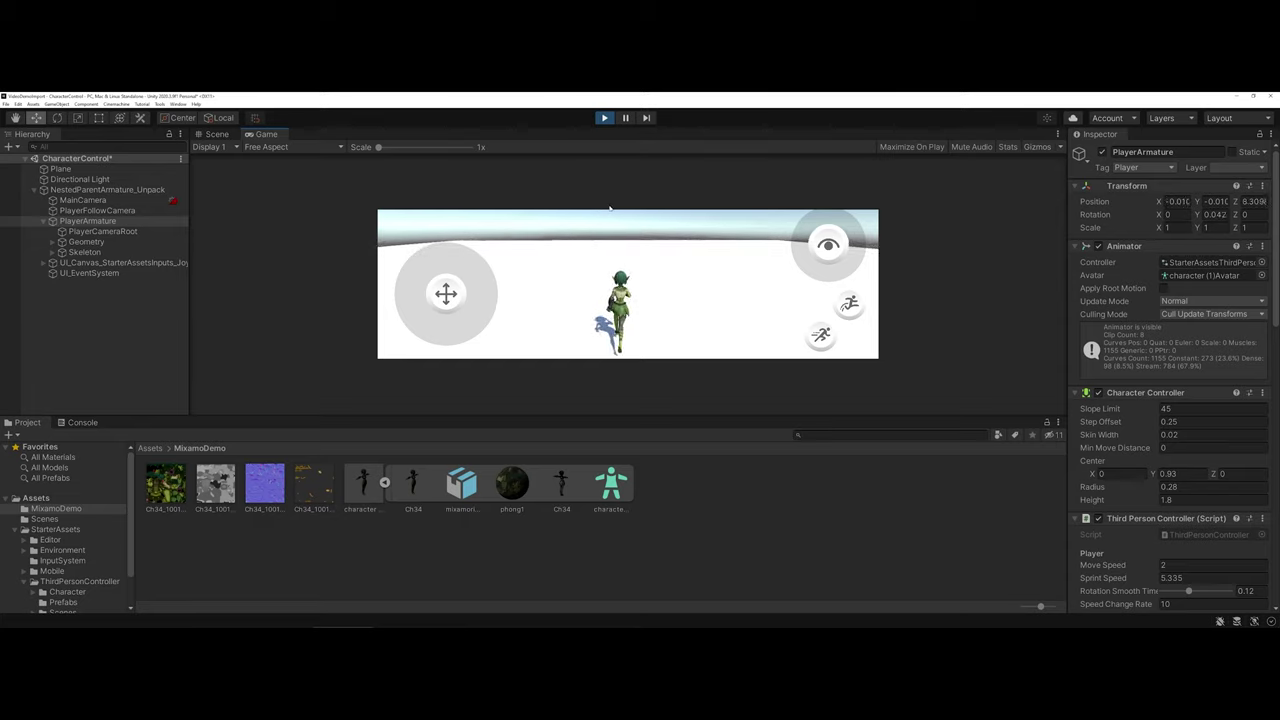
key(w)
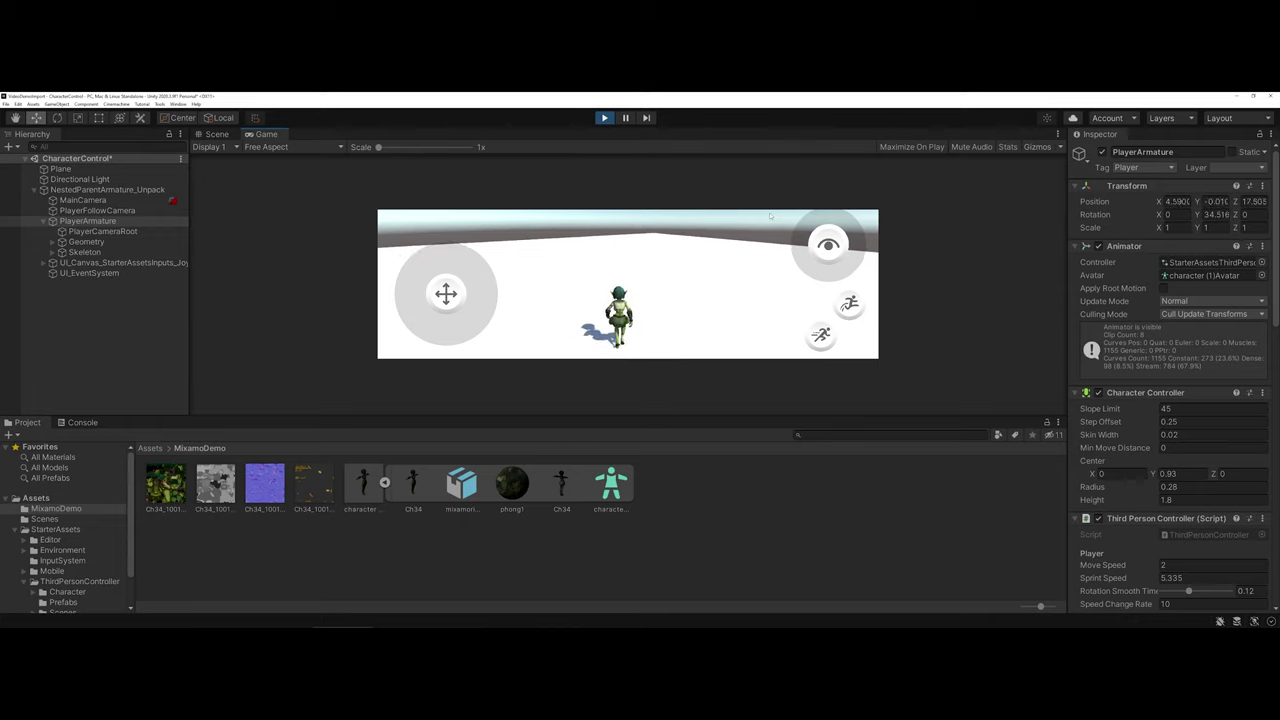
key(w)
key(space)
key(space)
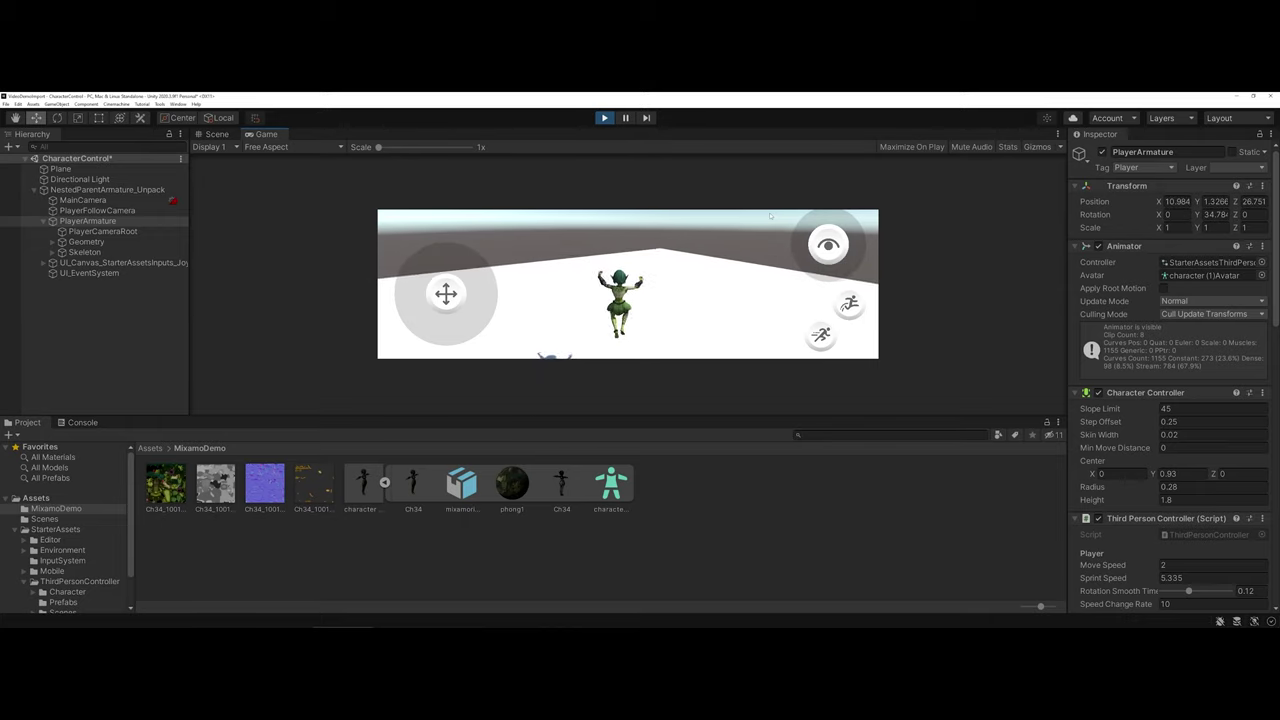
key(w)
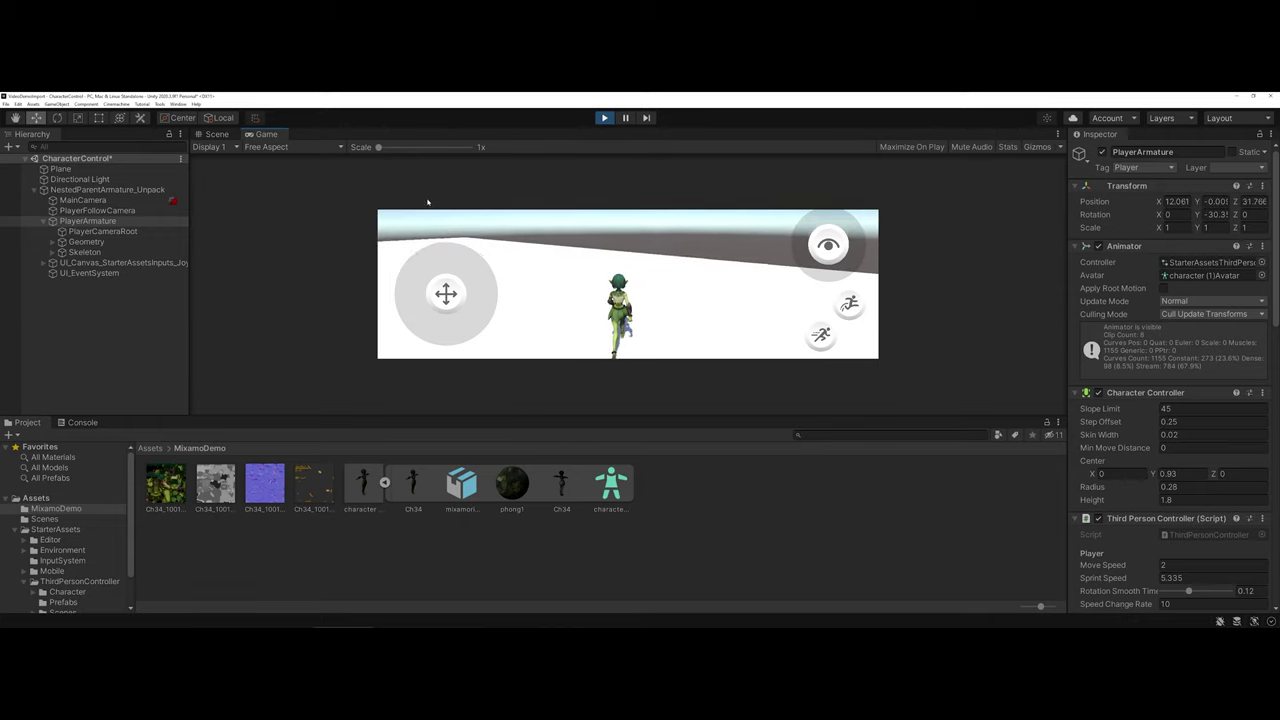
key(w)
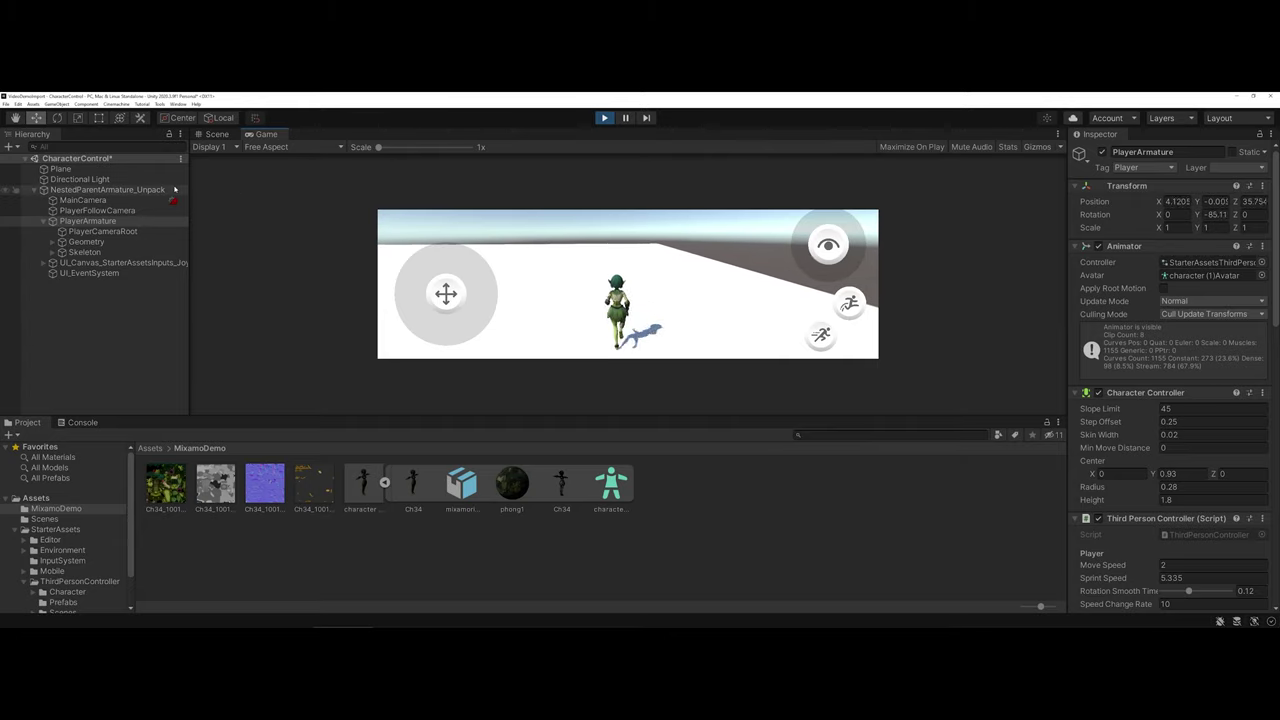
key(w)
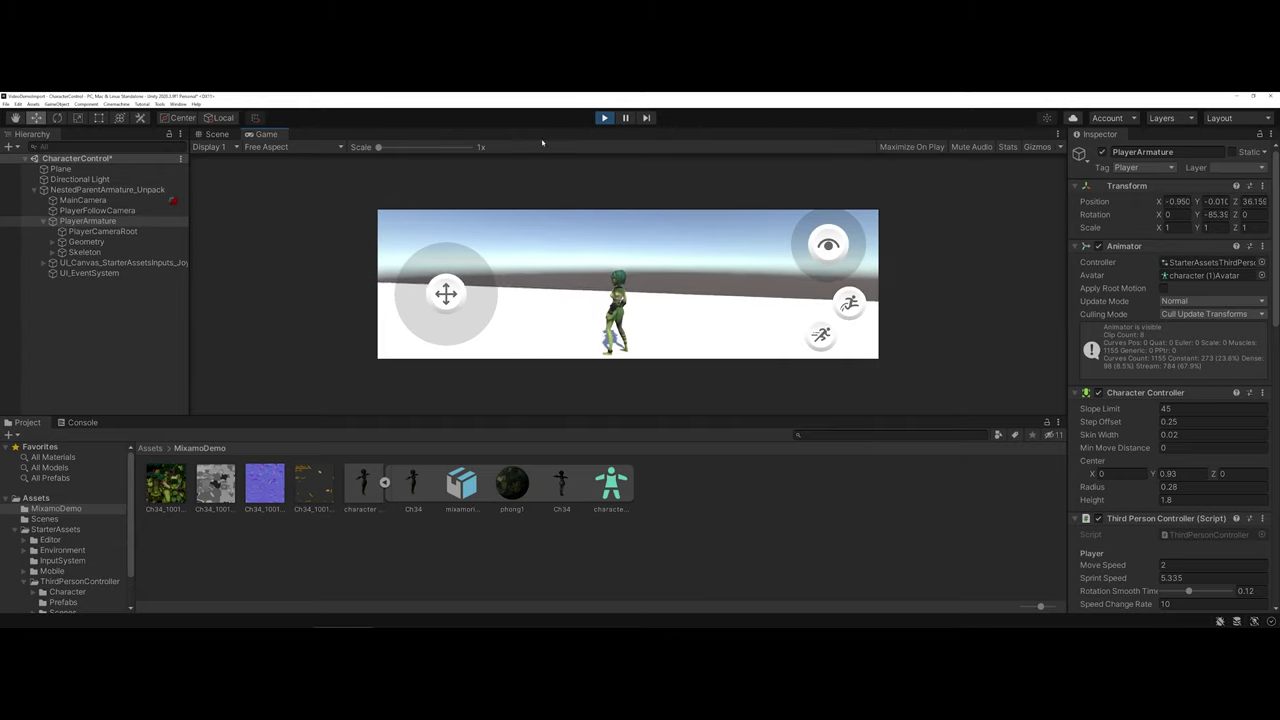
click(604, 117)
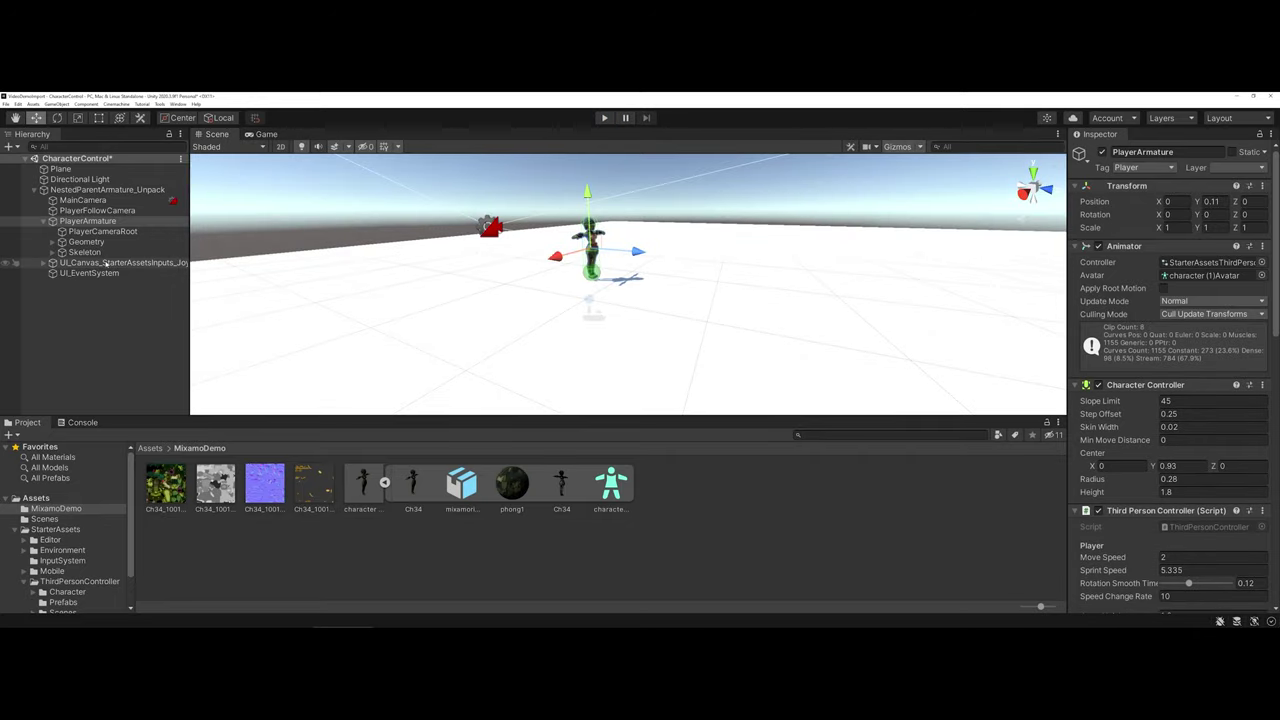
Step: Delete UI_Canvas_StarterAssetsInputs_Joystick and UI_EventSystem, then play-test the elf jumping without on-screen controls
click(106, 263)
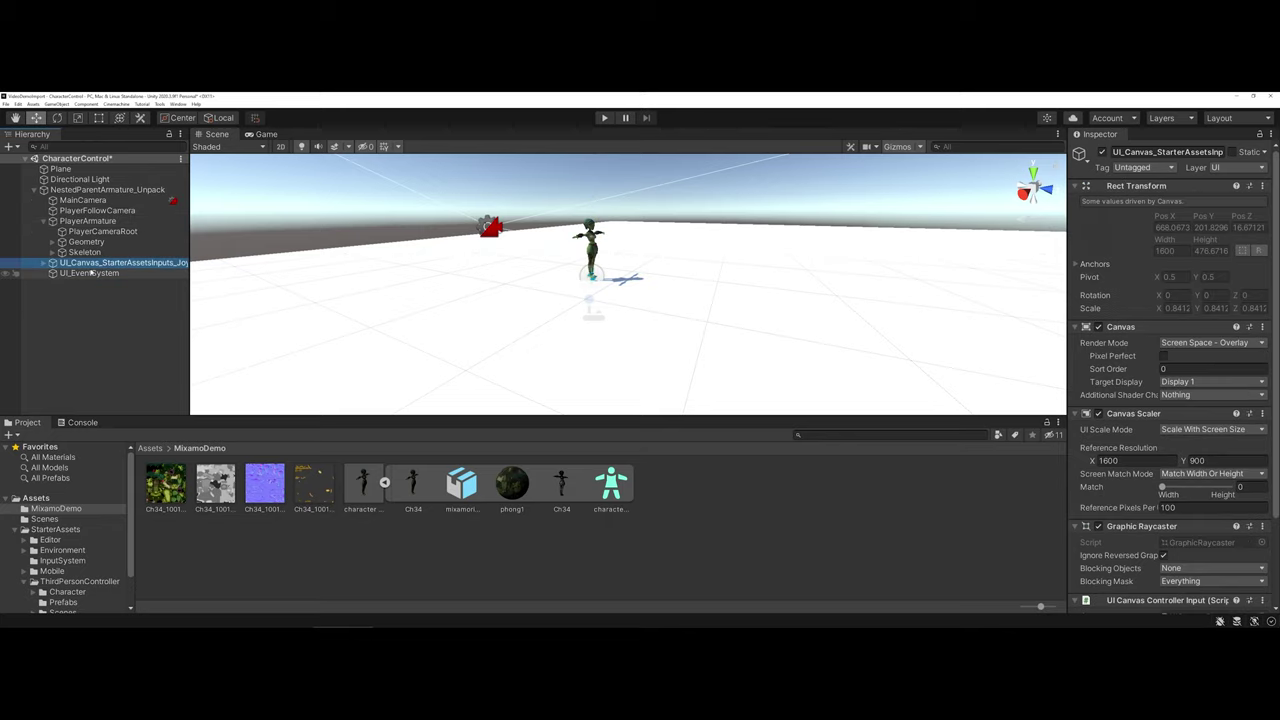
key(Delete)
click(90, 263)
key(Delete)
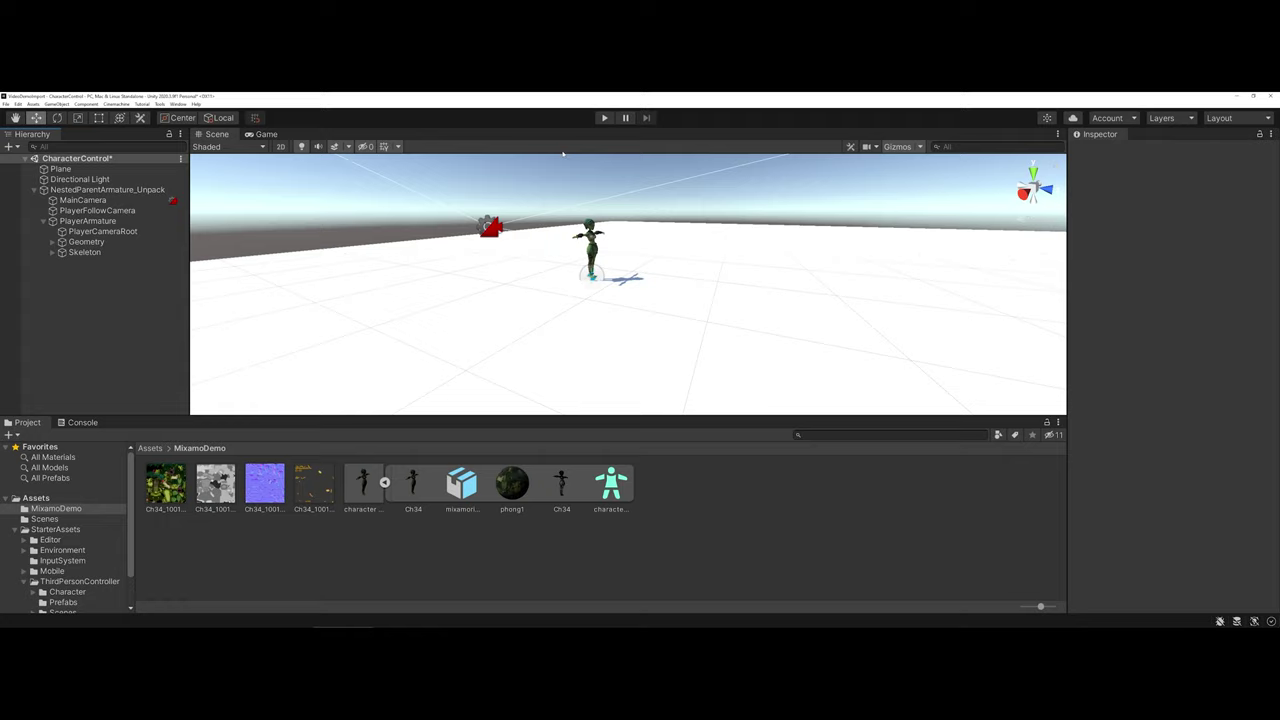
click(604, 118)
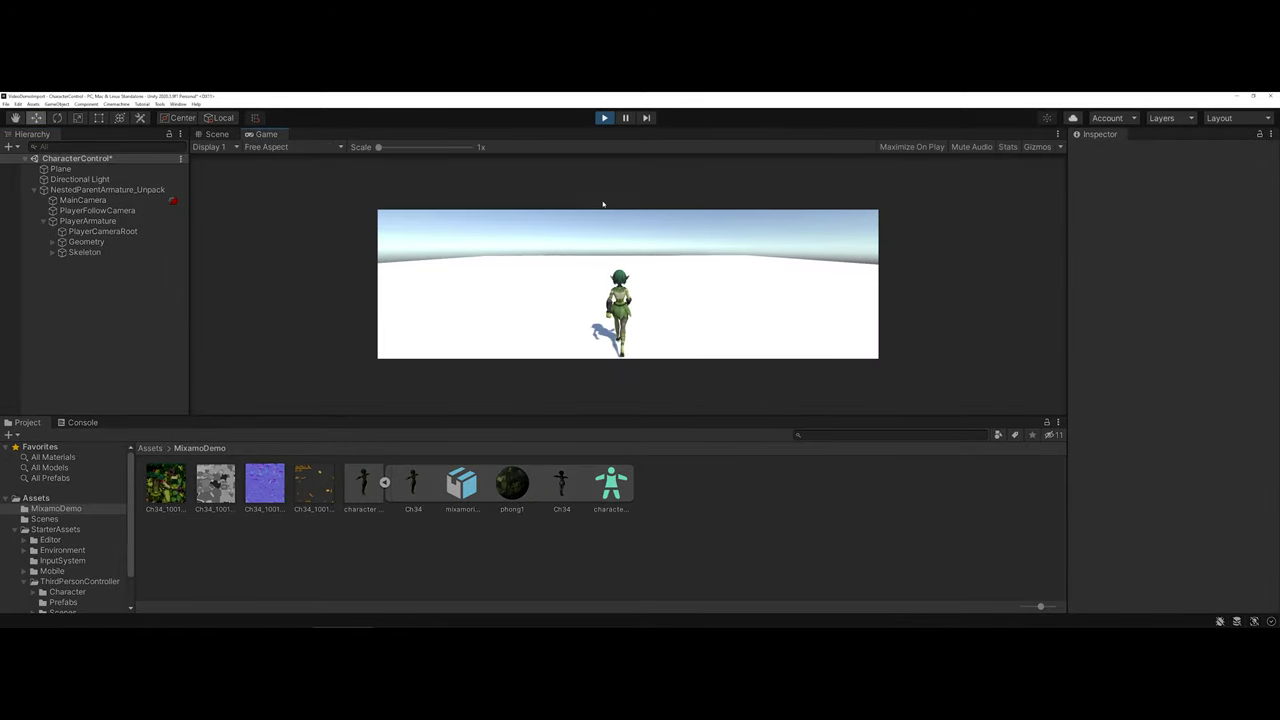
key(space)
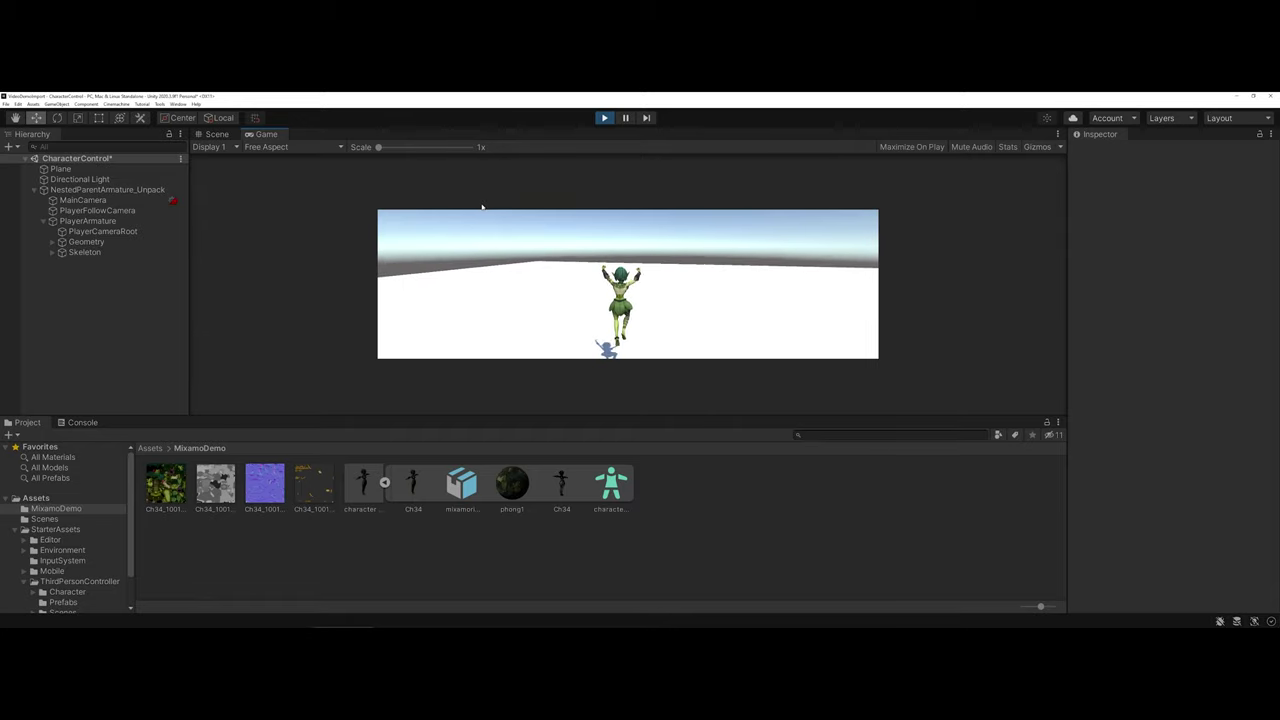